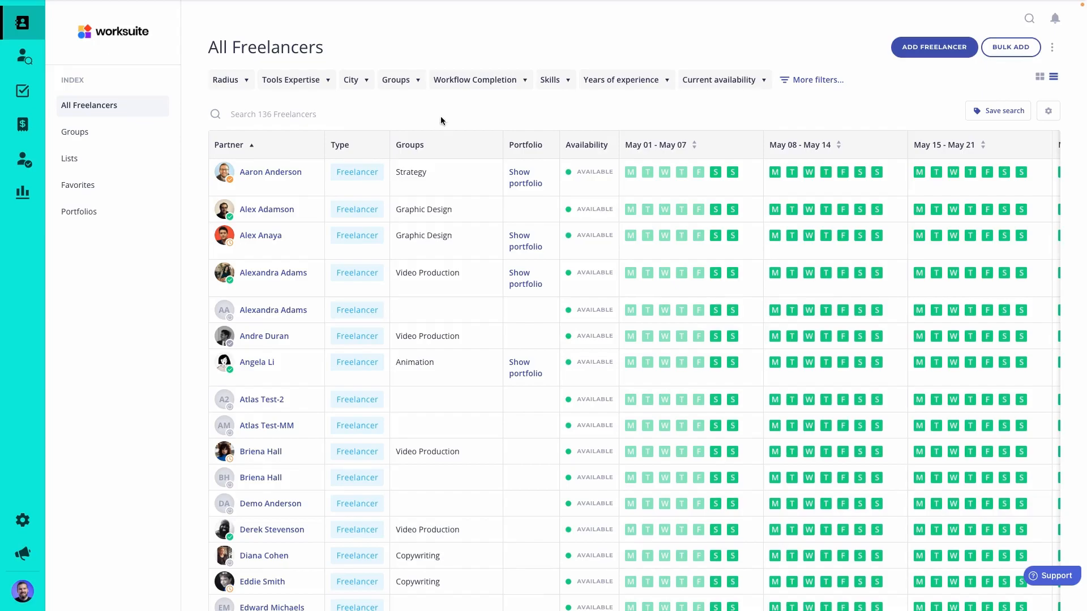
# Open the company profile page in the account's settings.
pyautogui.scroll(-1, 524, 323)
pyautogui.scroll(2, 524, 322)
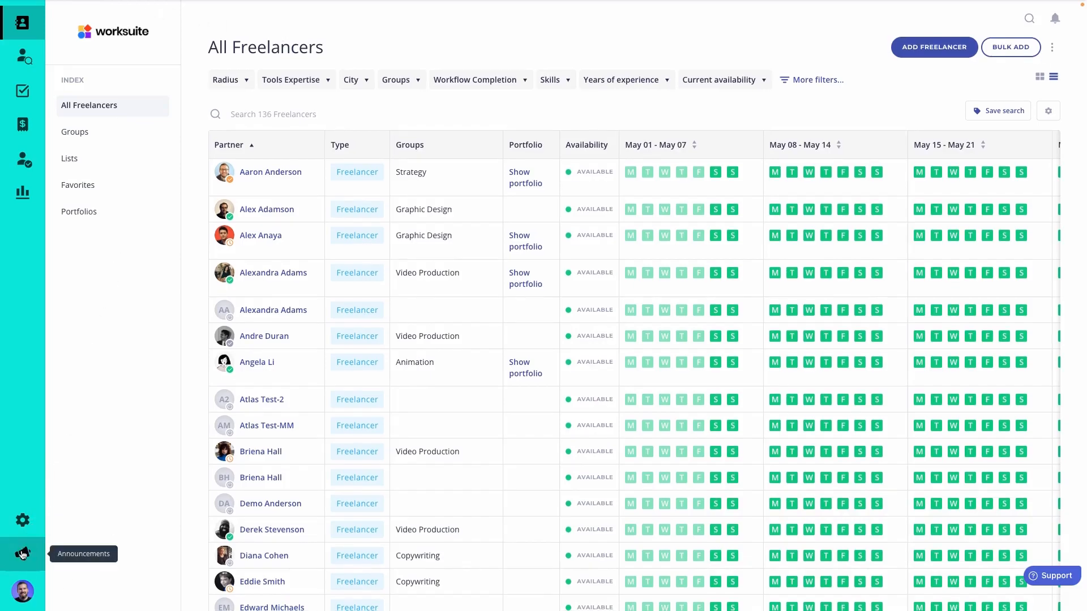
pyautogui.moveTo(23, 591)
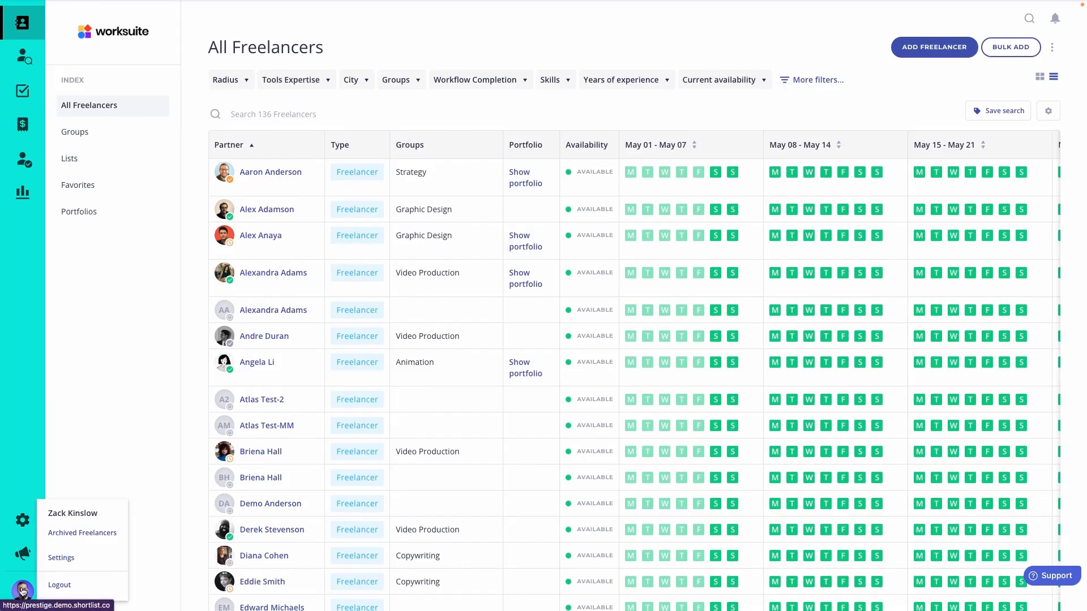
pyautogui.click(68, 559)
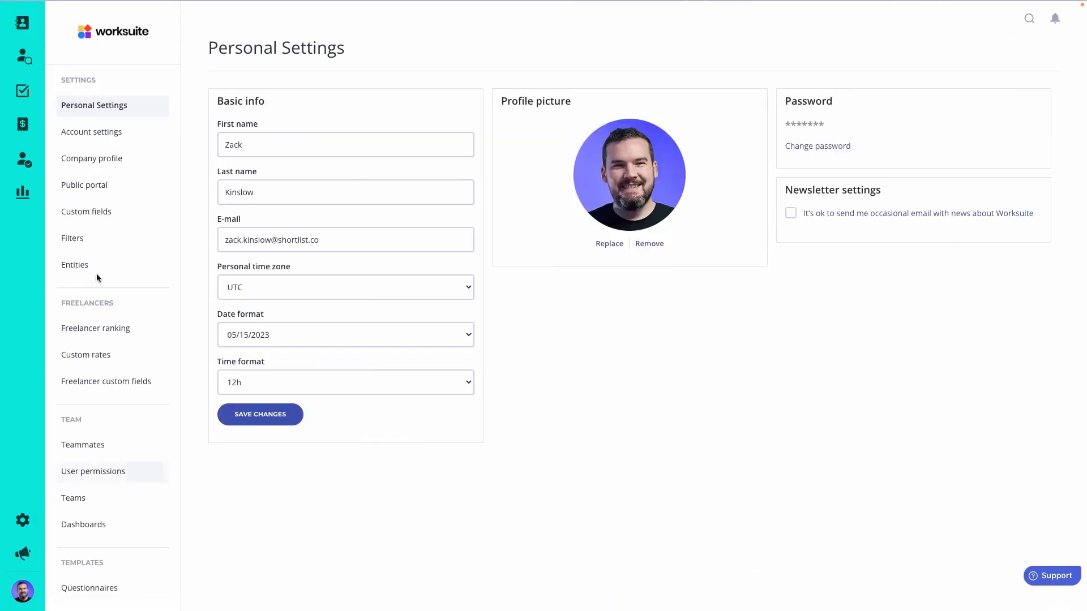
pyautogui.click(111, 162)
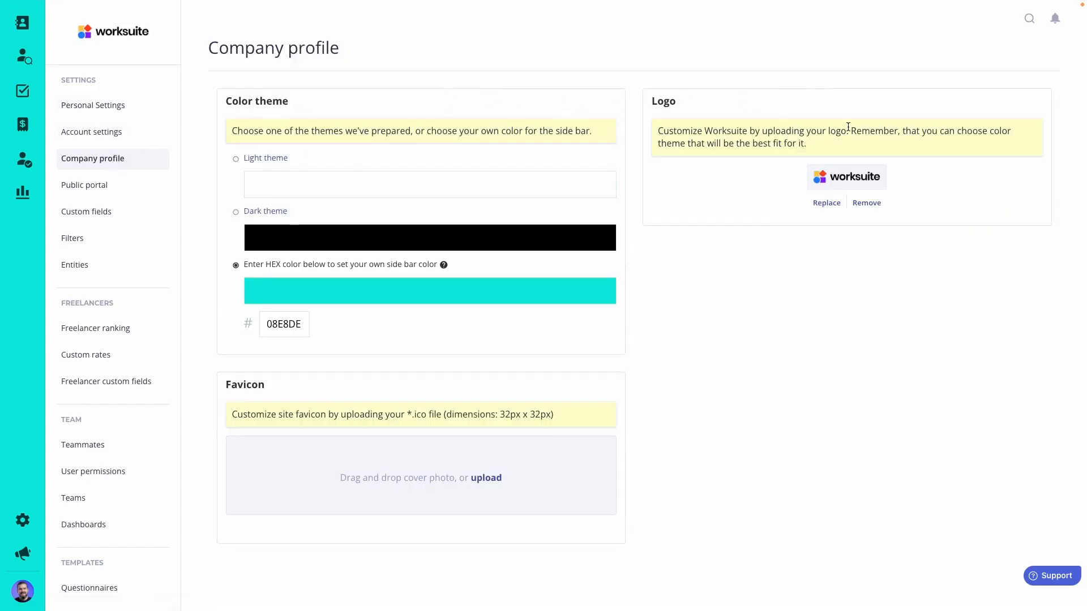
# Replace the company logo with the round RM & CO image from the Downloads folder and upload it.
pyautogui.click(827, 204)
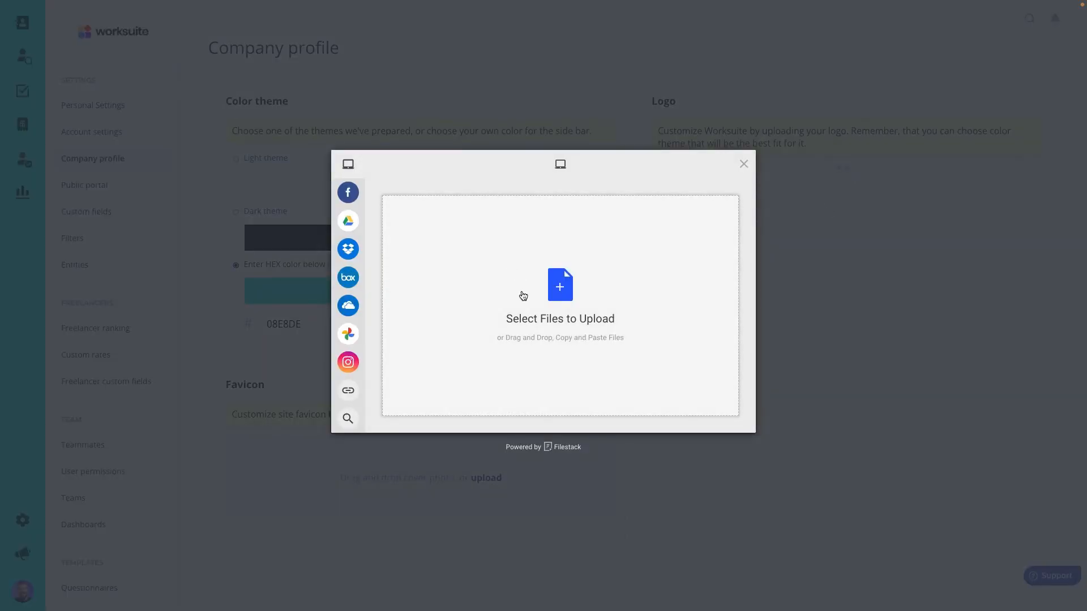
pyautogui.click(523, 296)
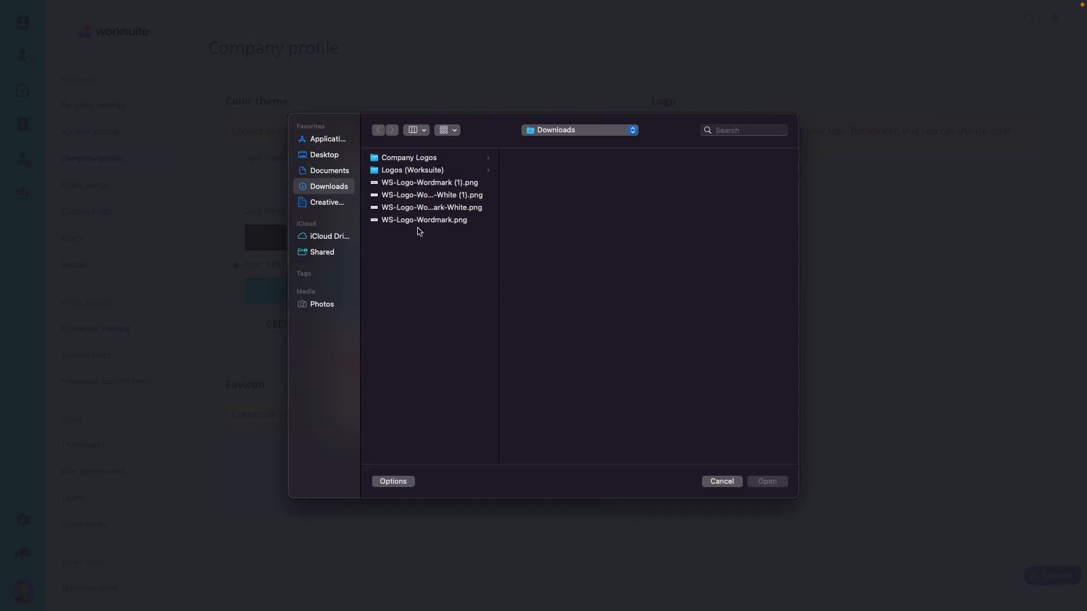
pyautogui.press('Down')
pyautogui.press('Down')
pyautogui.press('Down')
pyautogui.write('rm')
pyautogui.press('Return')
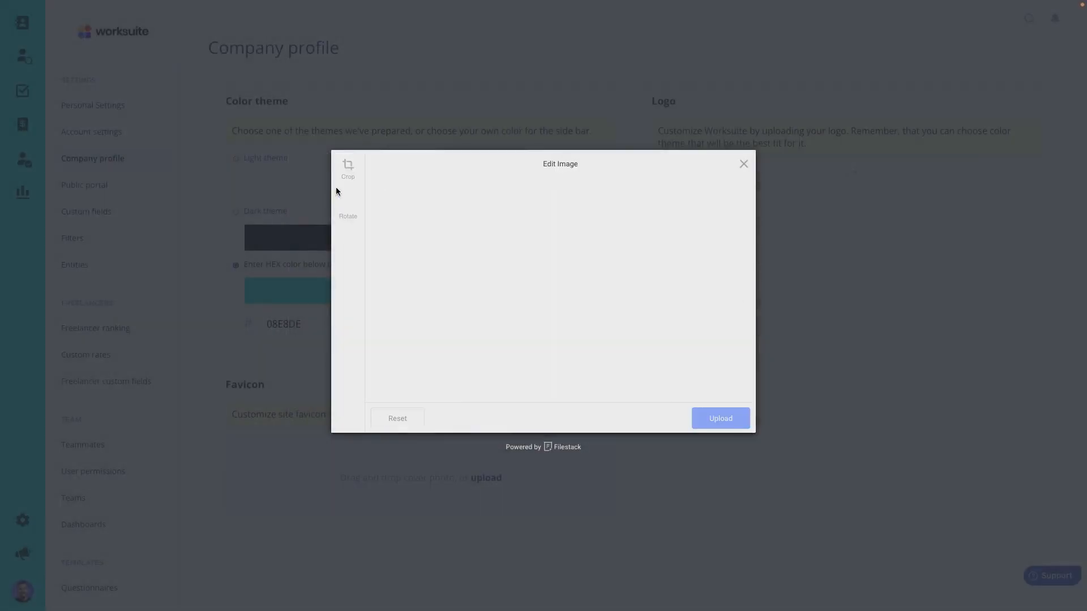
pyautogui.click(724, 420)
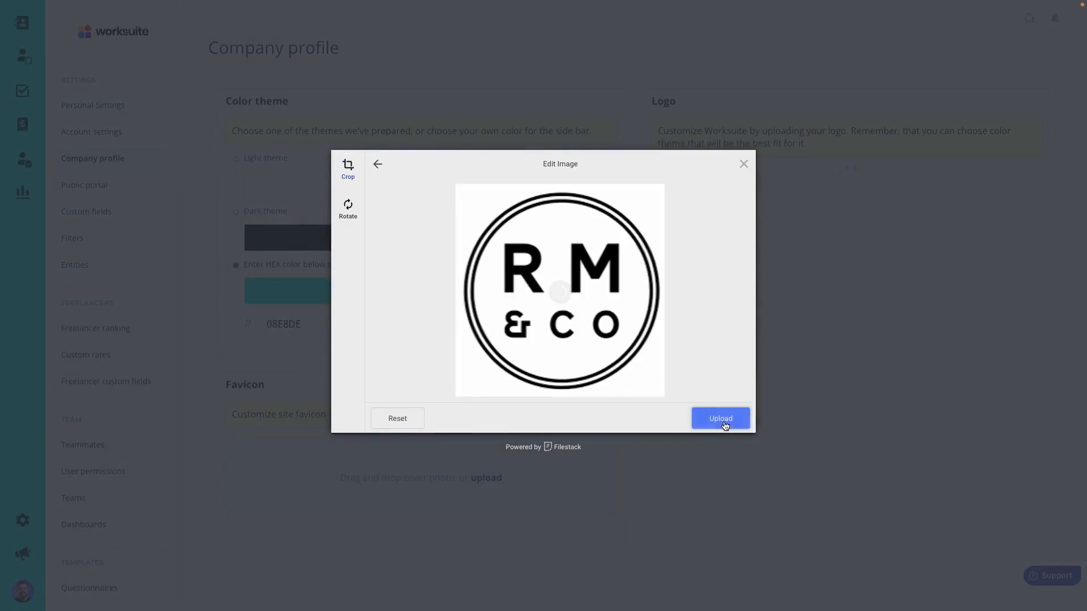
pyautogui.click(725, 422)
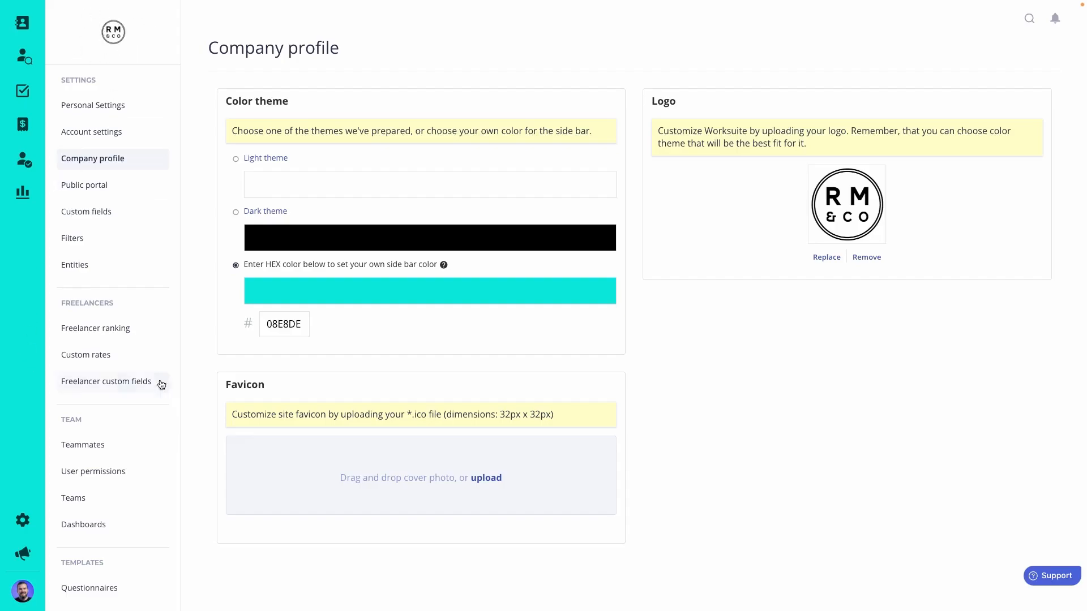
# Set the custom side bar color to hex 404040 and save it.
pyautogui.click(294, 327)
pyautogui.doubleClick(294, 326)
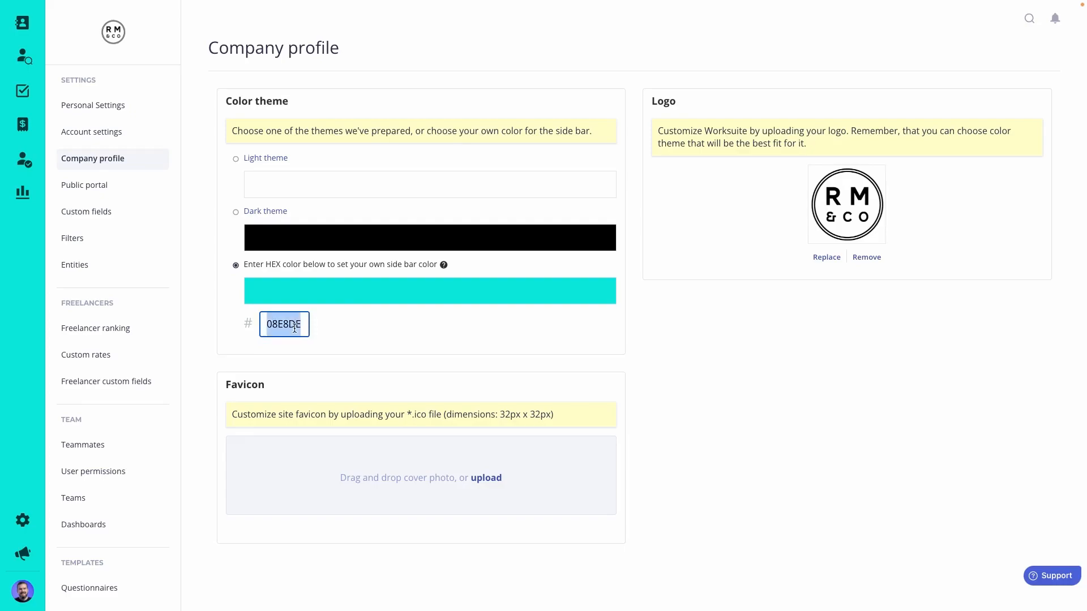
pyautogui.write('404040')
pyautogui.press('Return')
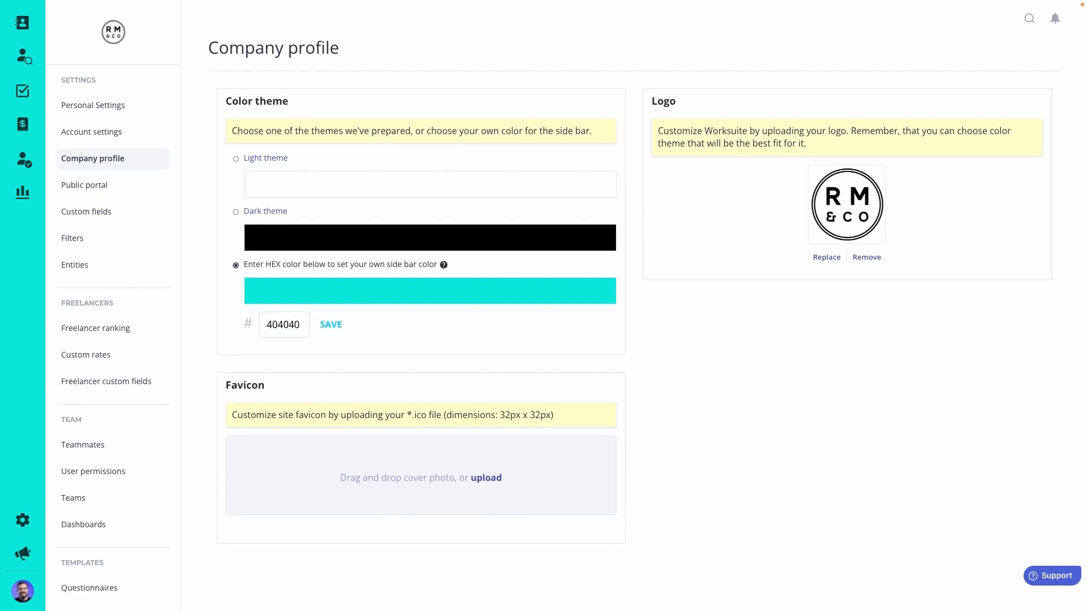
# Set the custom side bar color to hex FFFFFF and save it.
pyautogui.doubleClick(278, 321)
pyautogui.write('FFFFFF')
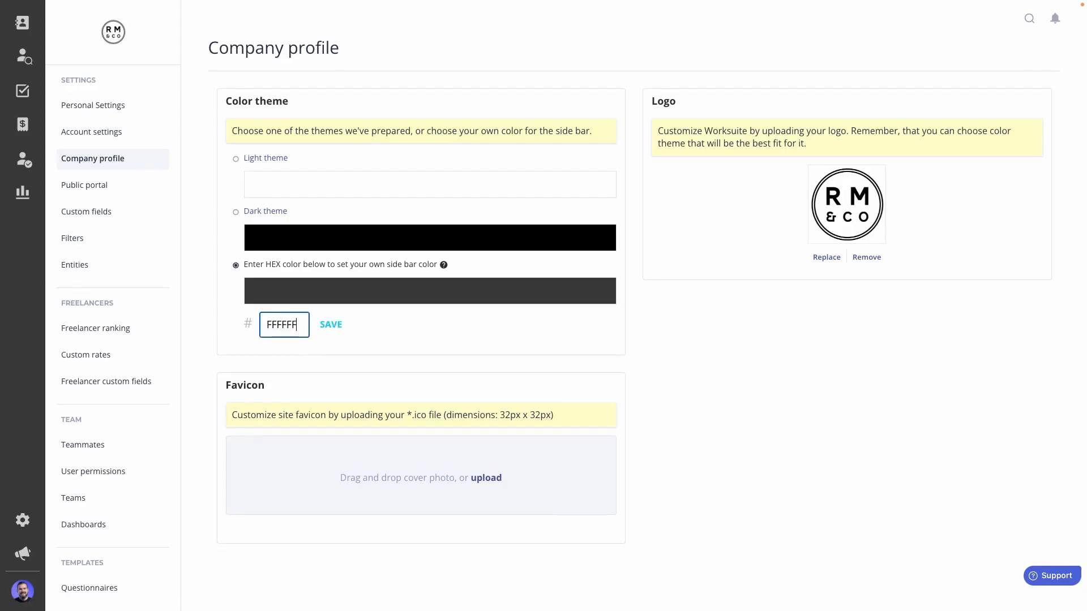
pyautogui.press('Return')
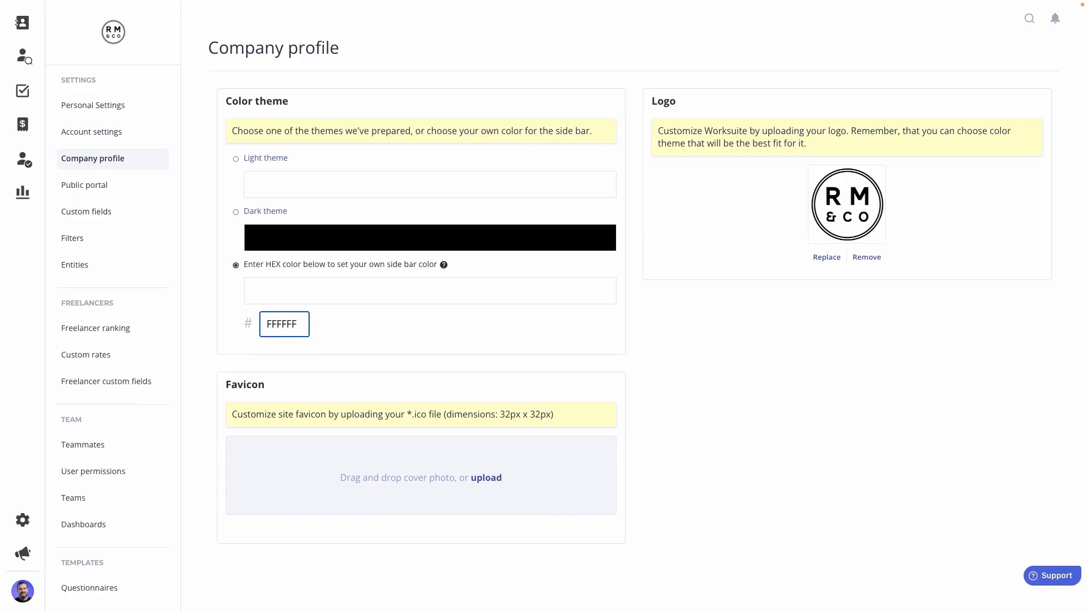
# Change the custom side bar color back to hex 404040 and save it.
pyautogui.doubleClick(282, 322)
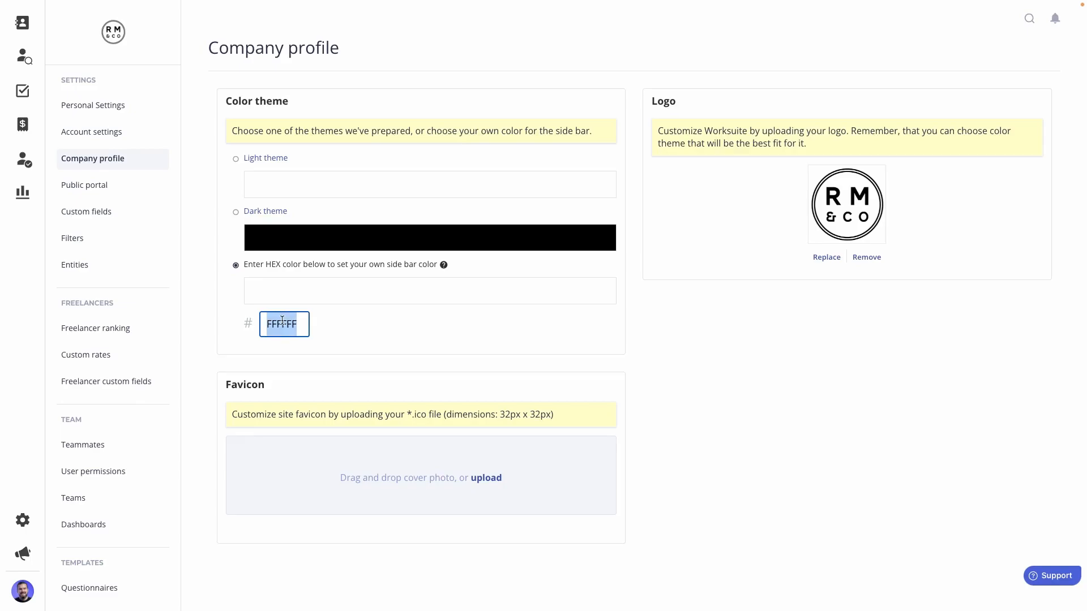
pyautogui.write('404040')
pyautogui.press('Return')
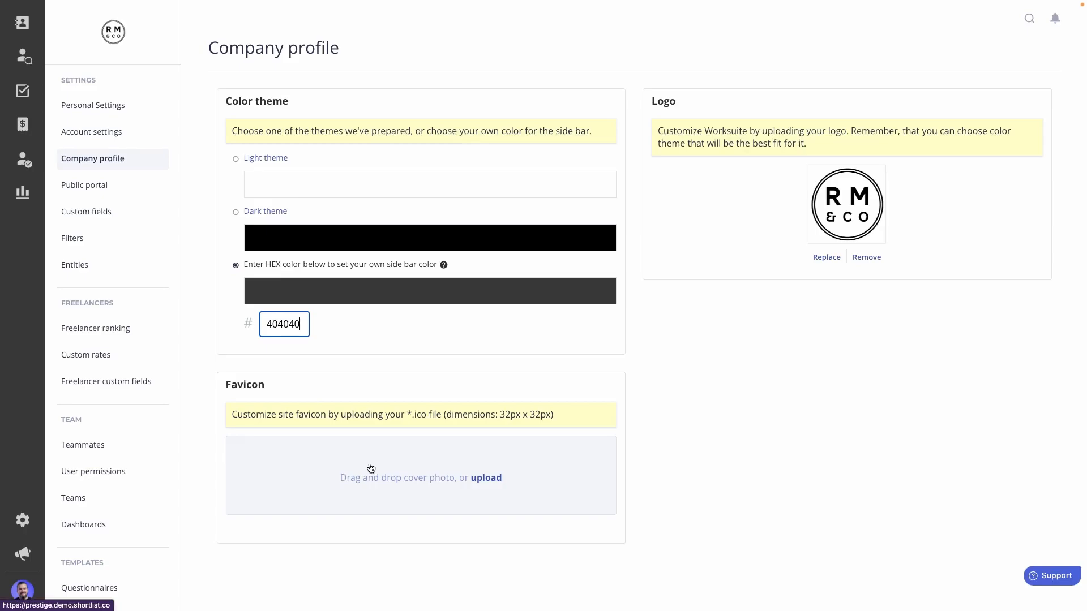
pyautogui.click(743, 348)
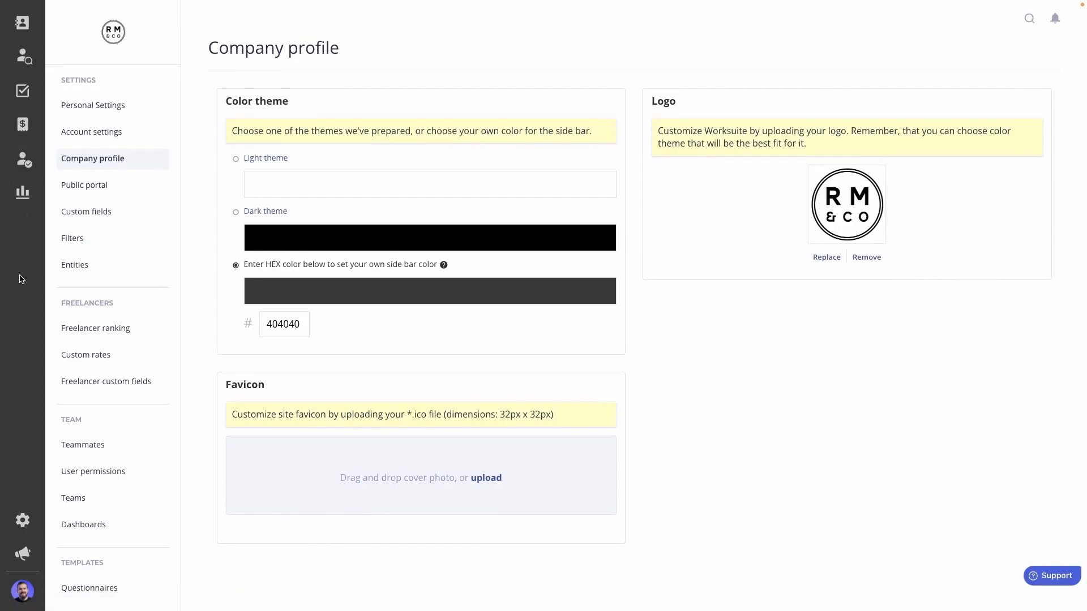
# Open the public portal settings and copy the public page link.
pyautogui.click(30, 26)
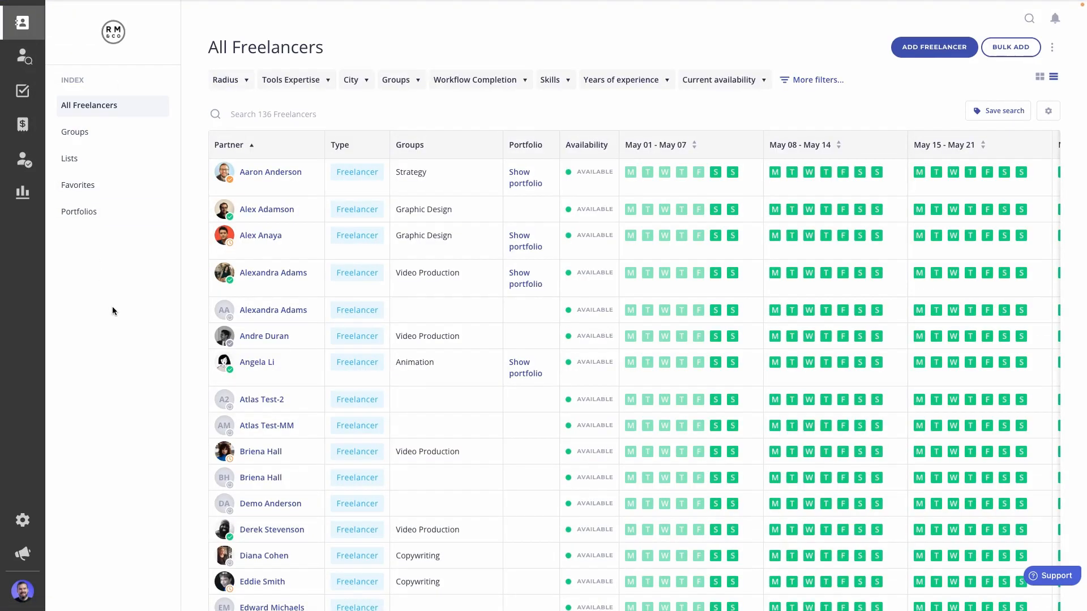
pyautogui.click(18, 592)
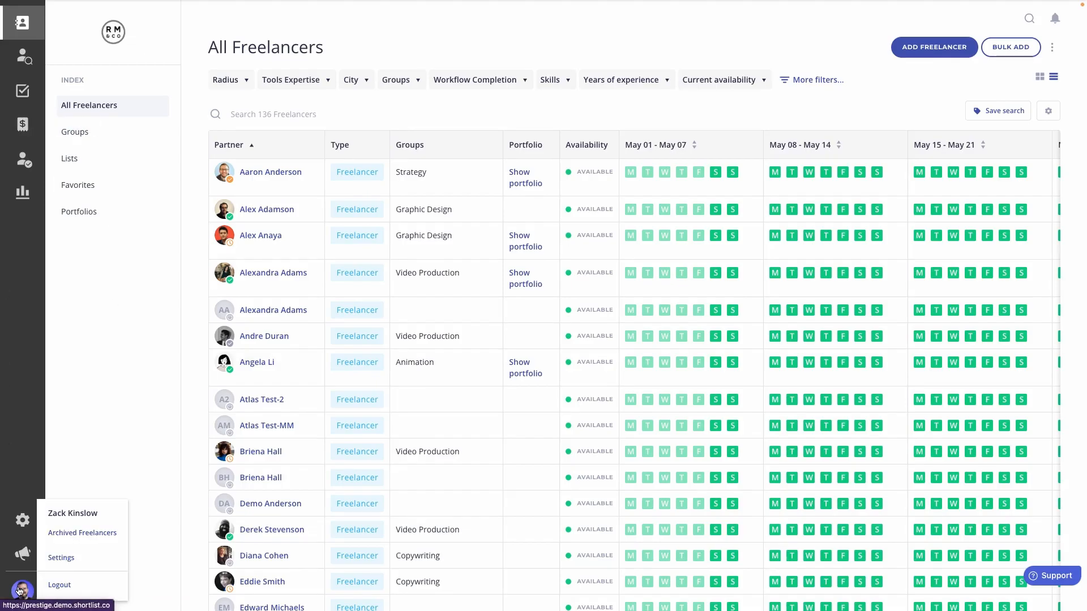
pyautogui.click(69, 559)
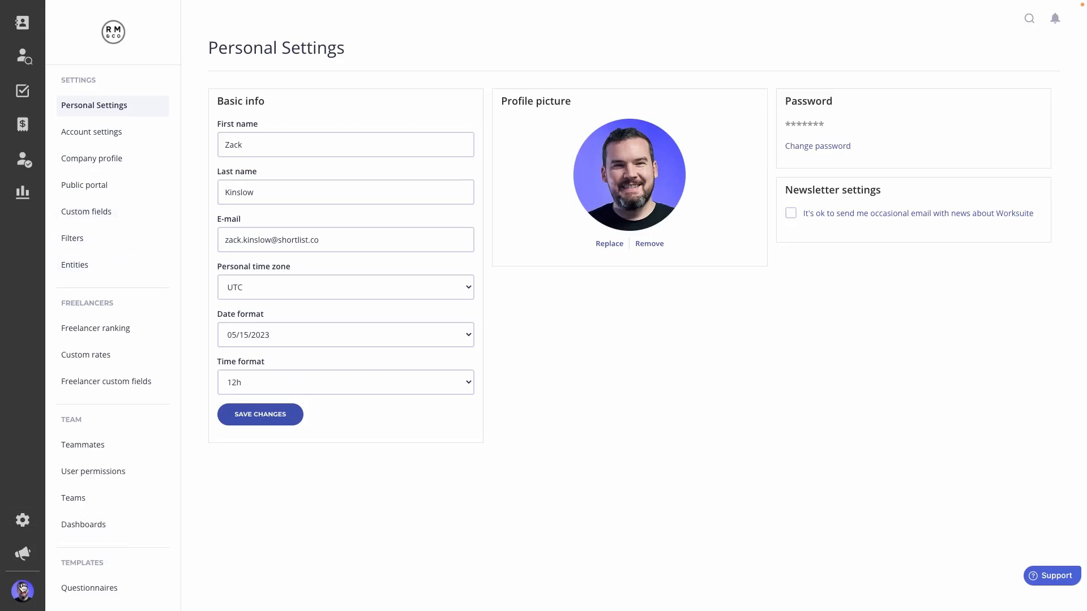
pyautogui.click(93, 195)
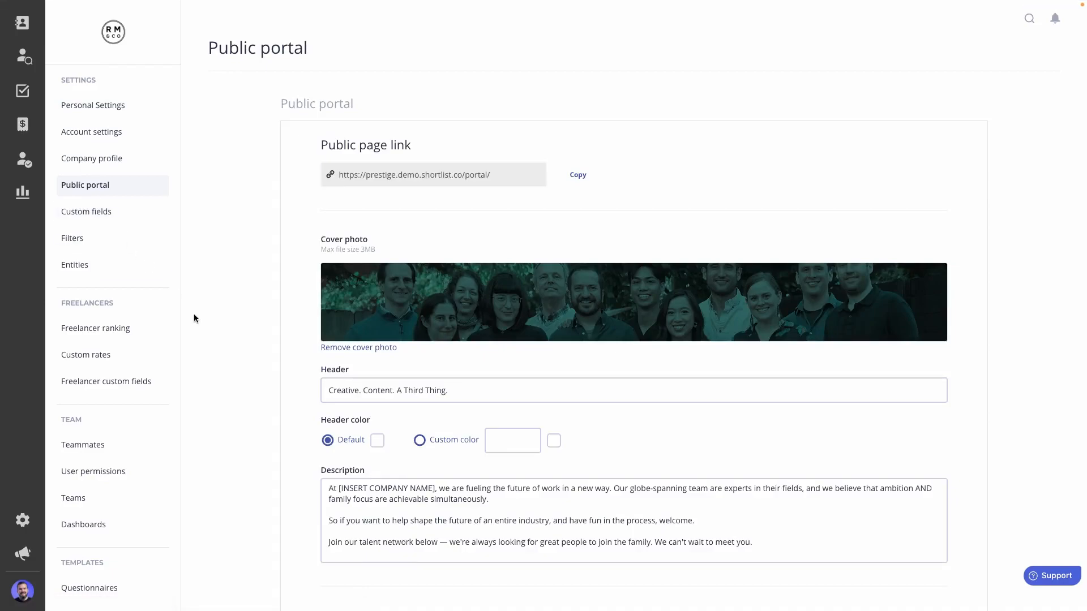
pyautogui.click(577, 180)
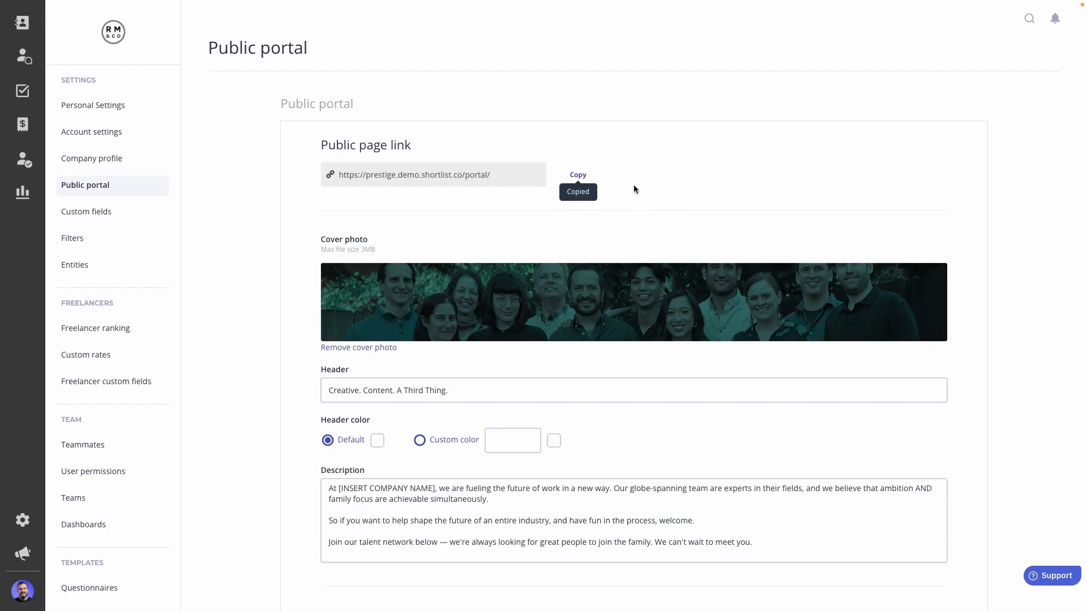
# Remove the portal's cover photo and choose Group 704.png from the Downloads folder as its replacement.
pyautogui.scroll(-1, 634, 187)
pyautogui.click(373, 334)
pyautogui.click(373, 333)
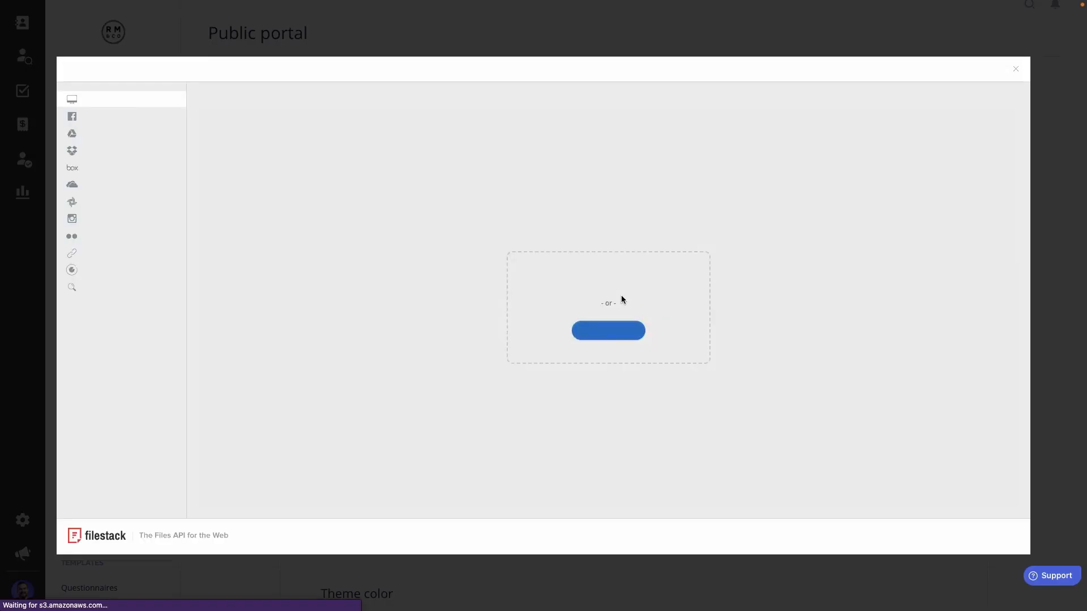
pyautogui.click(596, 336)
pyautogui.press('Down')
pyautogui.press('Down')
pyautogui.press('Down')
pyautogui.press('Down')
pyautogui.press('Down')
pyautogui.write('g')
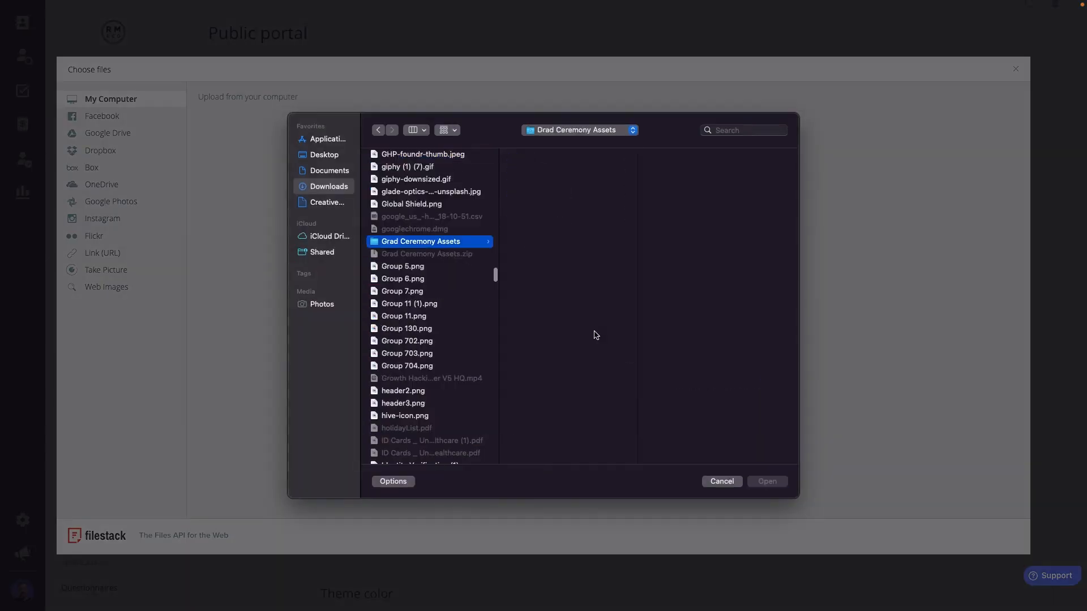
pyautogui.write('ro')
pyautogui.press('Down')
pyautogui.press('Down')
pyautogui.press('Down')
pyautogui.press('Down')
pyautogui.press('Down')
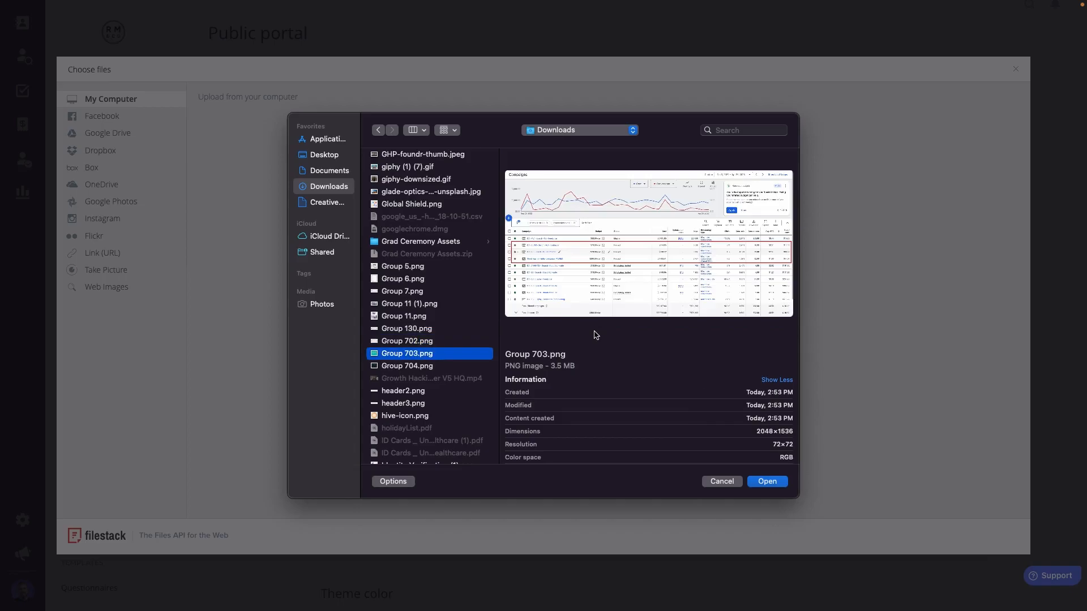
pyautogui.press('Return')
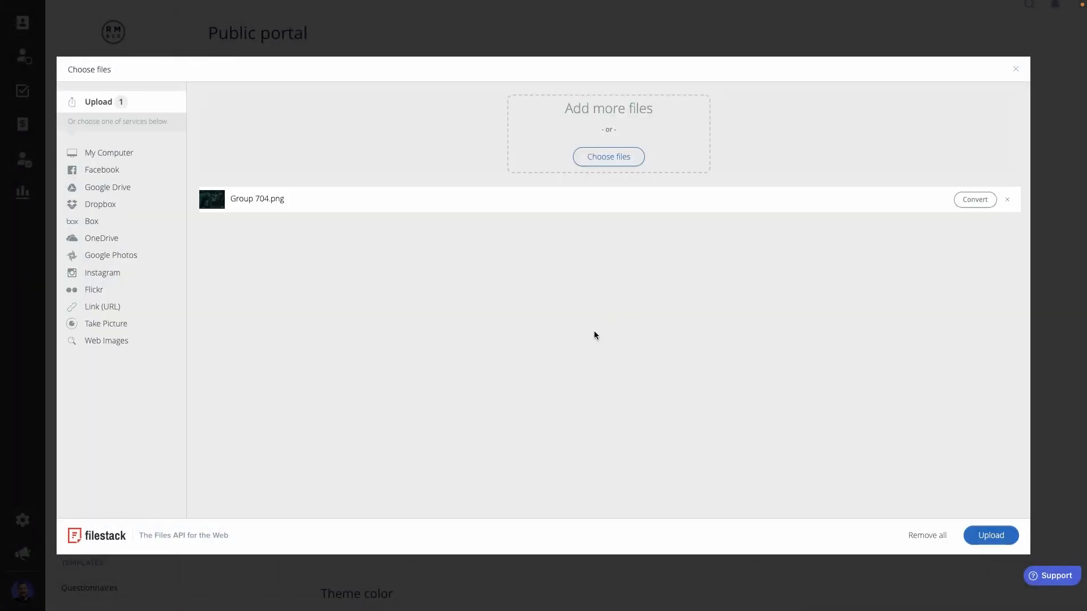
# Upload the new cover photo, shifting the crop area up over the group's faces, and save the crop.
pyautogui.click(990, 537)
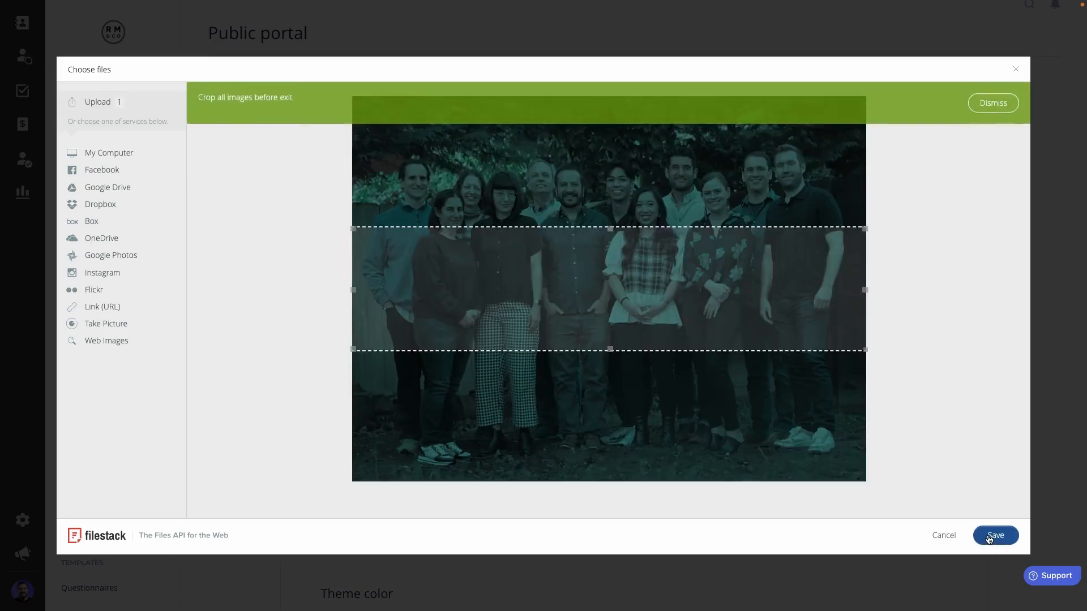
pyautogui.moveTo(661, 301); pyautogui.dragTo(657, 204)
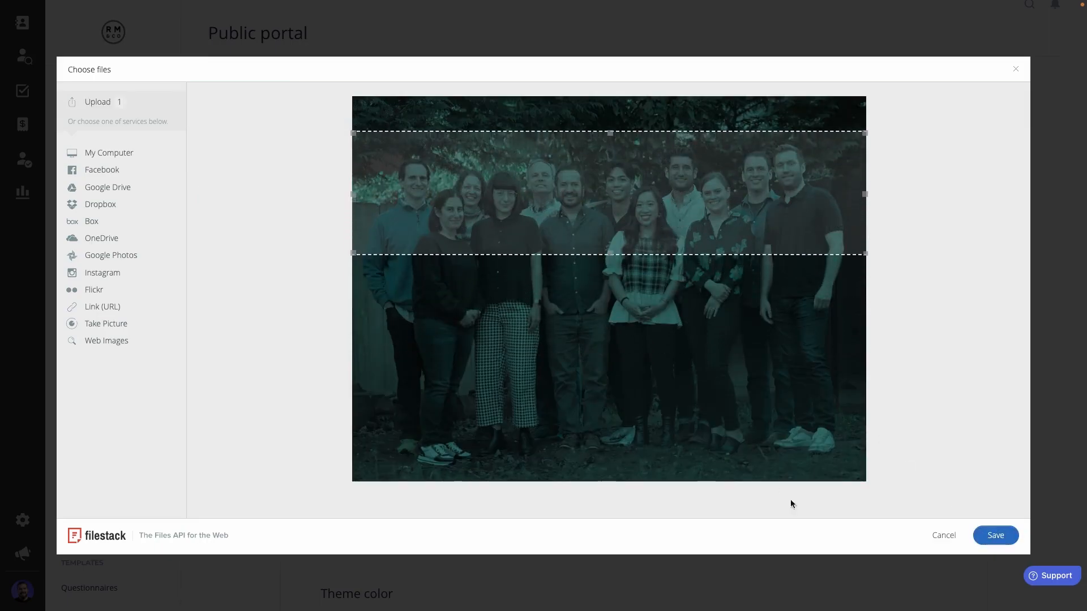
pyautogui.click(991, 536)
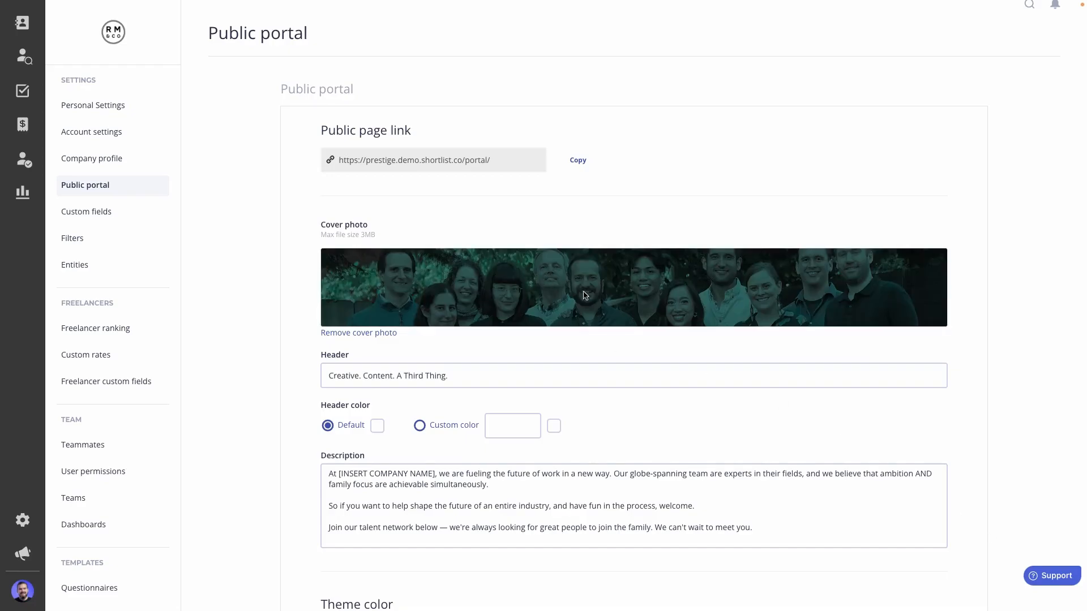
# Change the portal header text to "Join Our Talent Network!".
pyautogui.scroll(-1, 568, 465)
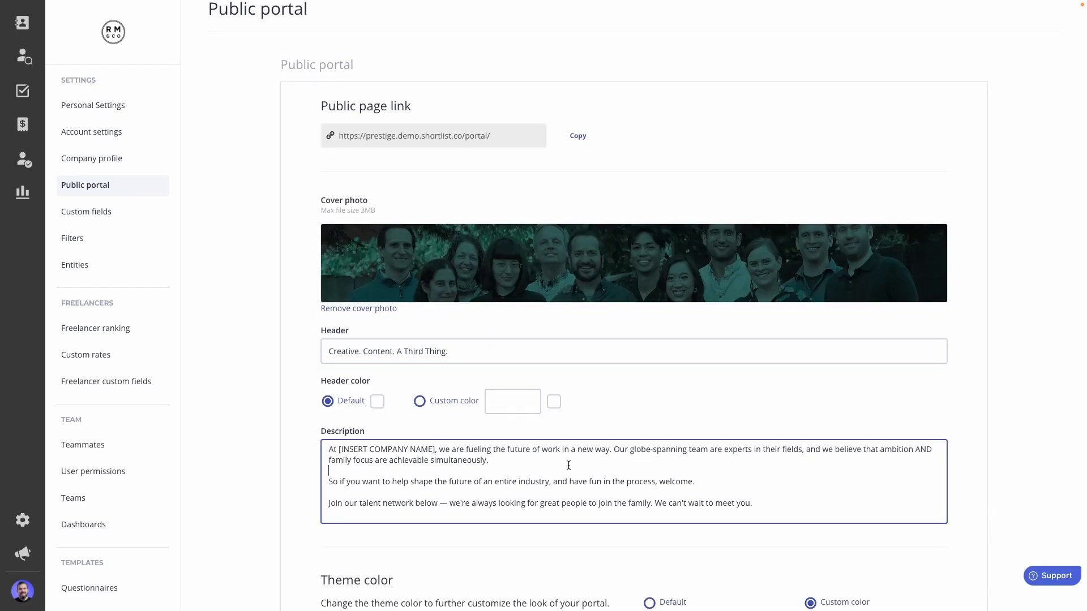
pyautogui.tripleClick(462, 350)
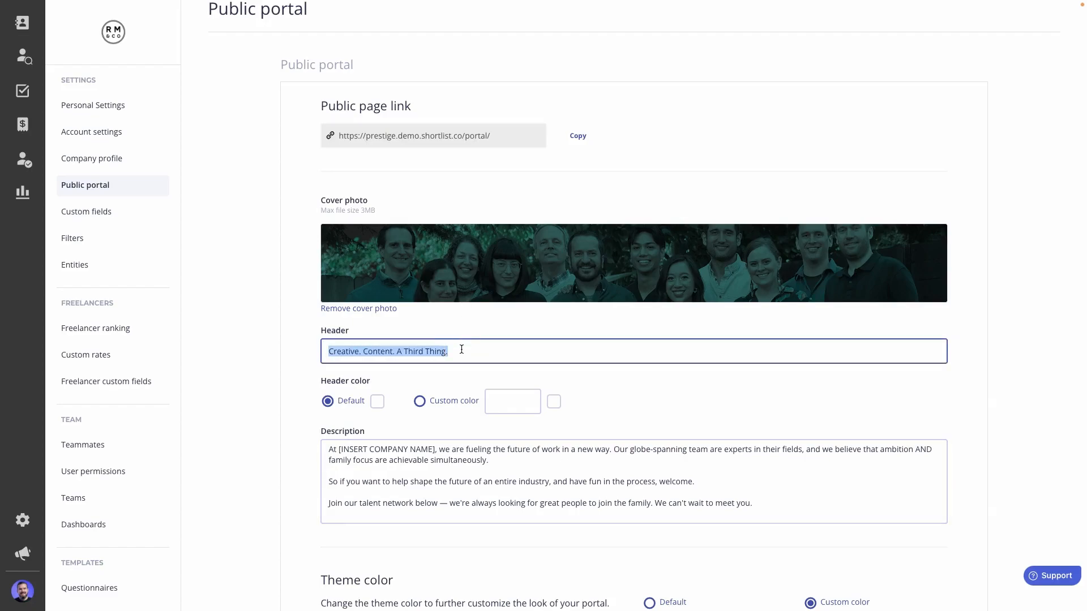
pyautogui.write('Join Our Talent Network!')
pyautogui.click(453, 447)
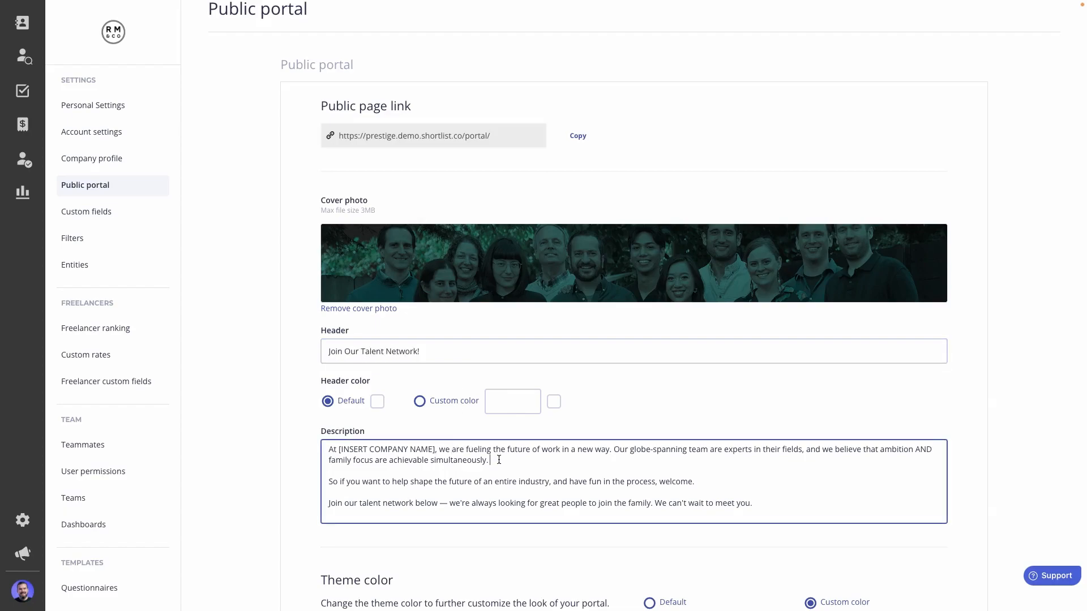
# Review the portal's theme color options and the public job openings list columns.
pyautogui.scroll(-2, 724, 490)
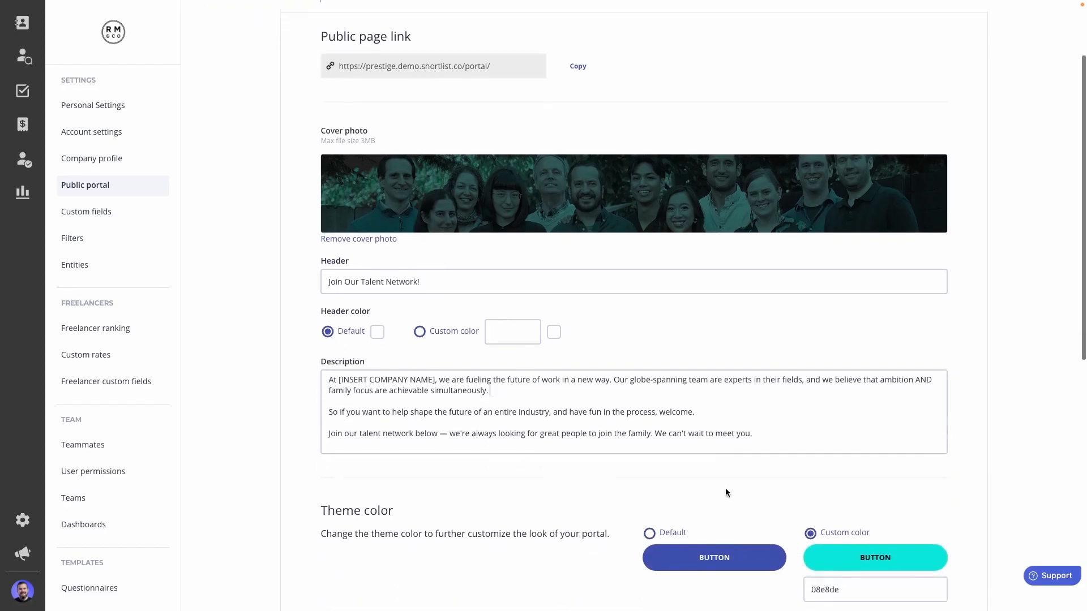
pyautogui.scroll(-2, 727, 493)
pyautogui.click(844, 501)
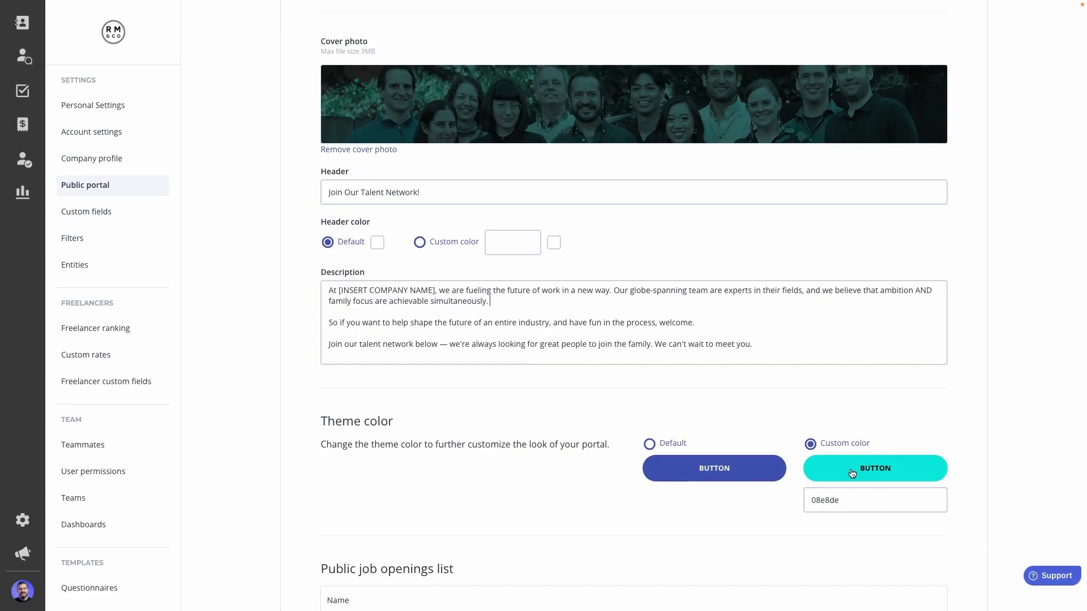
pyautogui.scroll(-1, 849, 481)
pyautogui.scroll(-1, 856, 439)
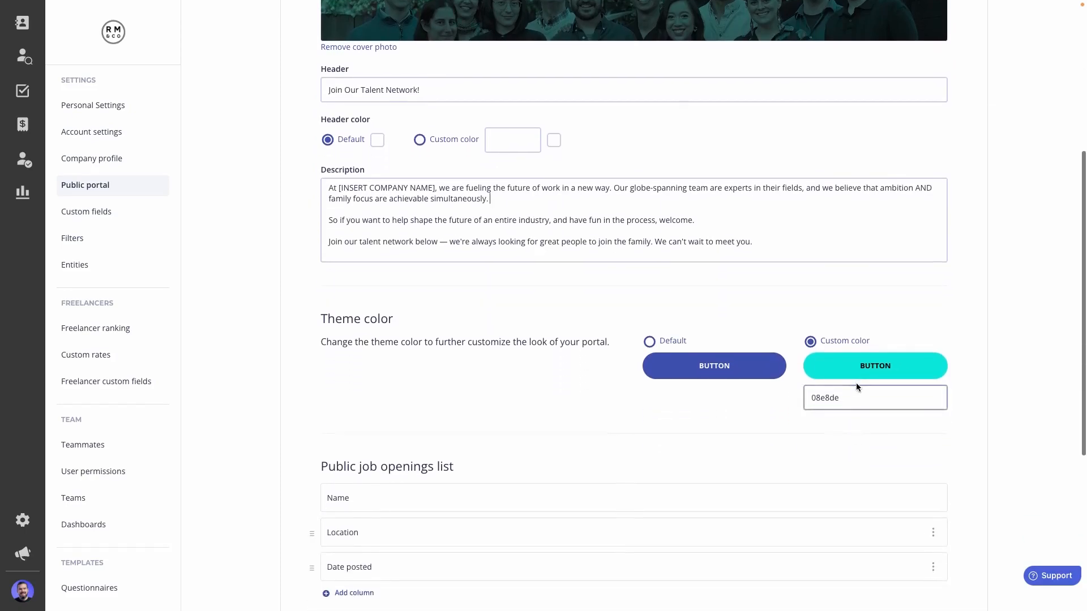
pyautogui.scroll(-1, 736, 362)
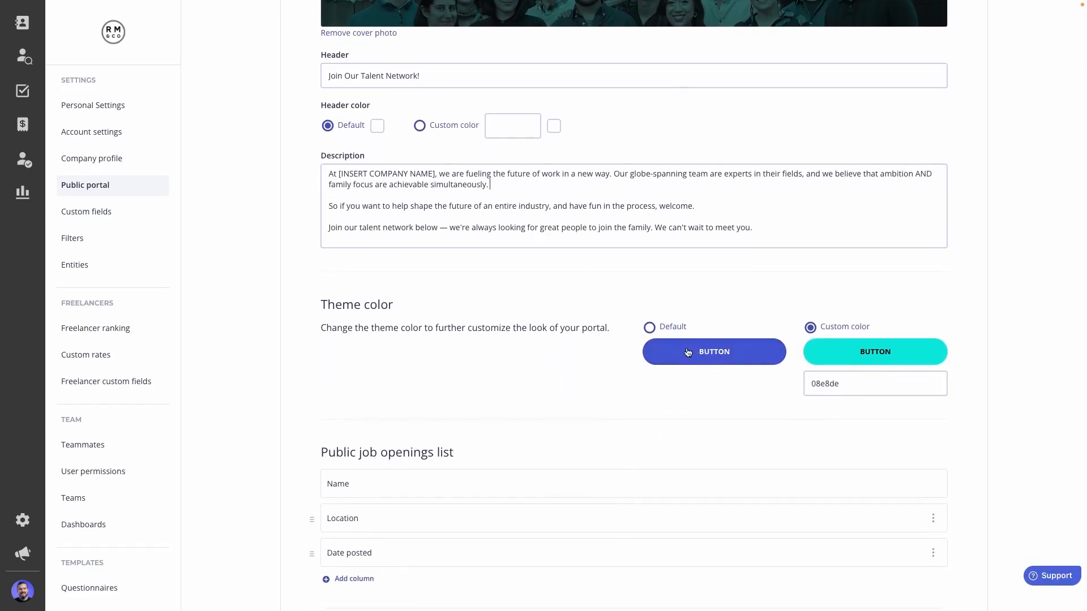
# Check the public portal's footer links for Vimeo, Website and Our Work, and save the portal settings.
pyautogui.scroll(-3, 708, 409)
pyautogui.scroll(-2, 707, 412)
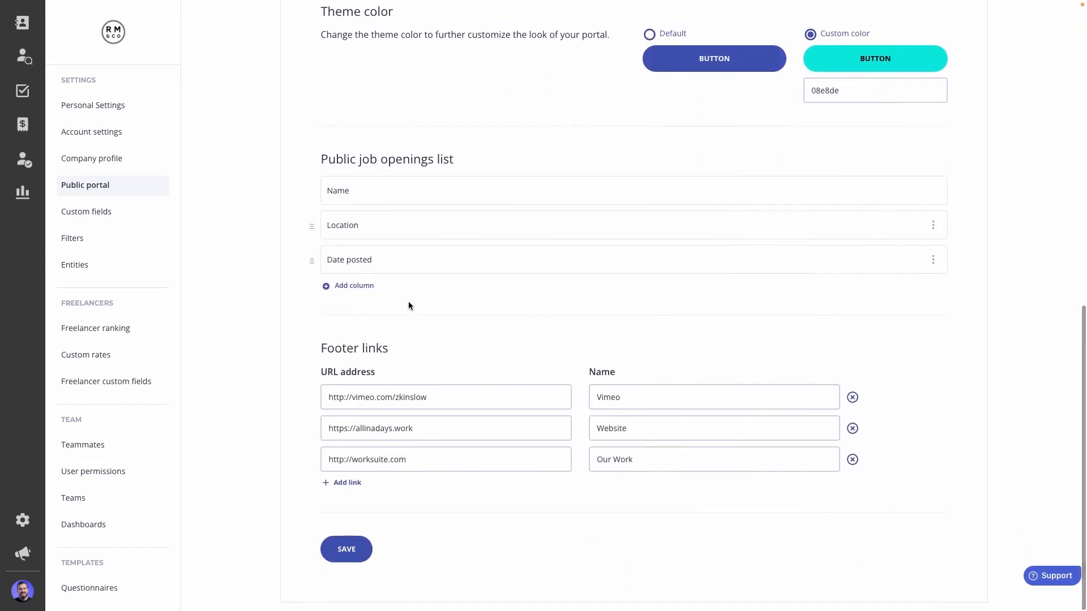
pyautogui.click(443, 398)
pyautogui.doubleClick(442, 398)
pyautogui.rightClick(443, 398)
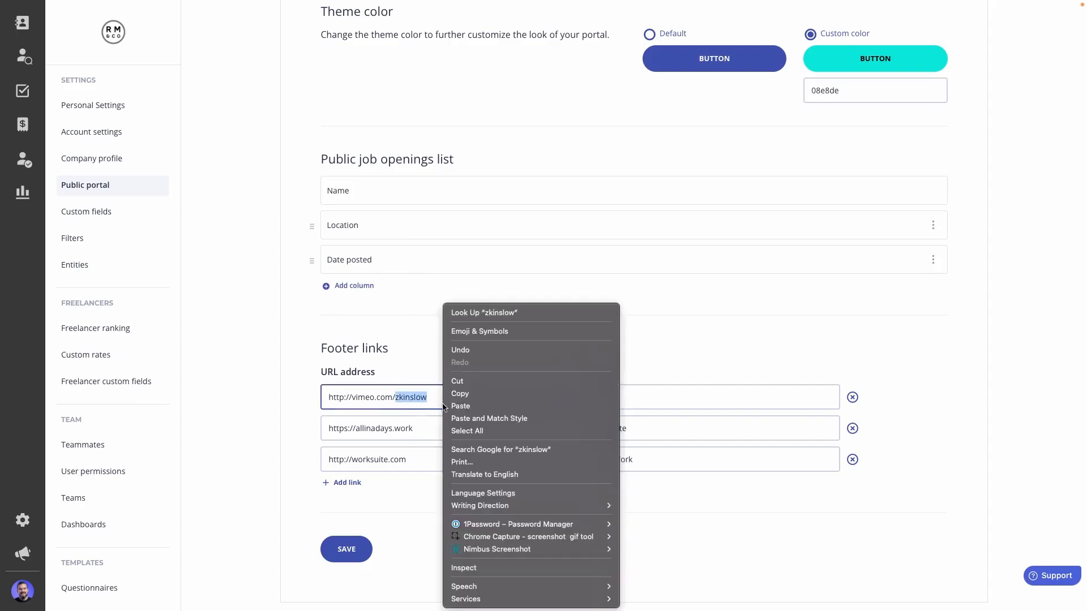
pyautogui.click(476, 391)
pyautogui.click(434, 519)
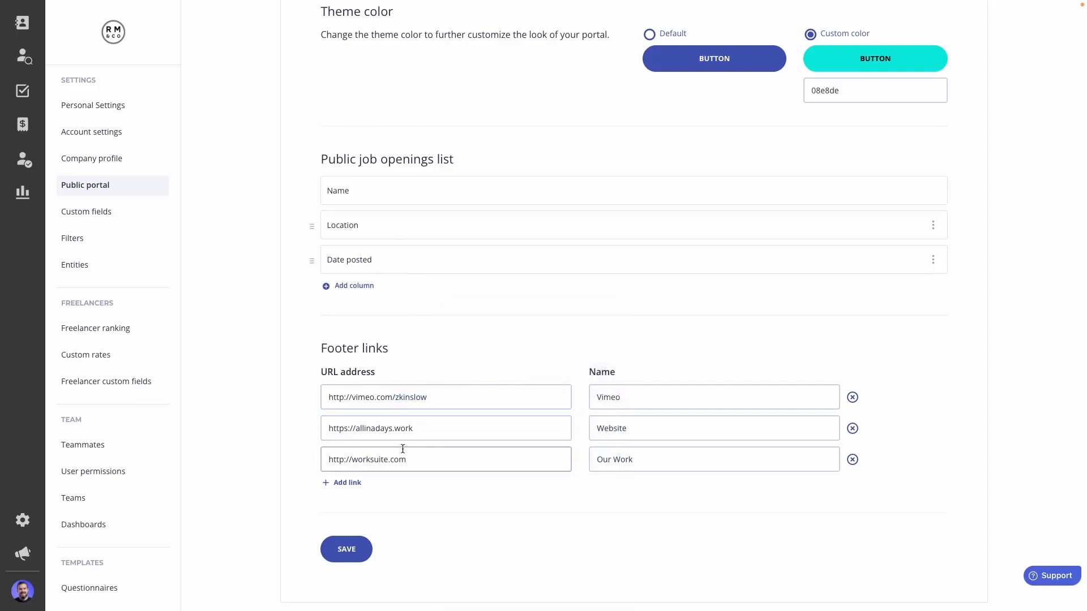
pyautogui.click(342, 553)
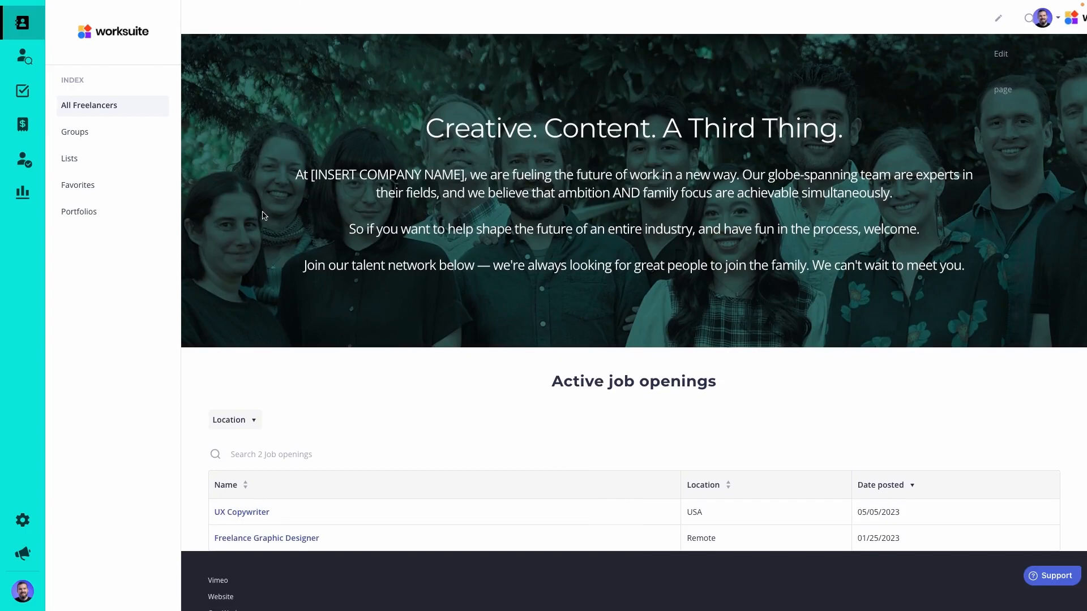
# Examine the public portal page's active job openings and footer links.
pyautogui.scroll(-1, 258, 340)
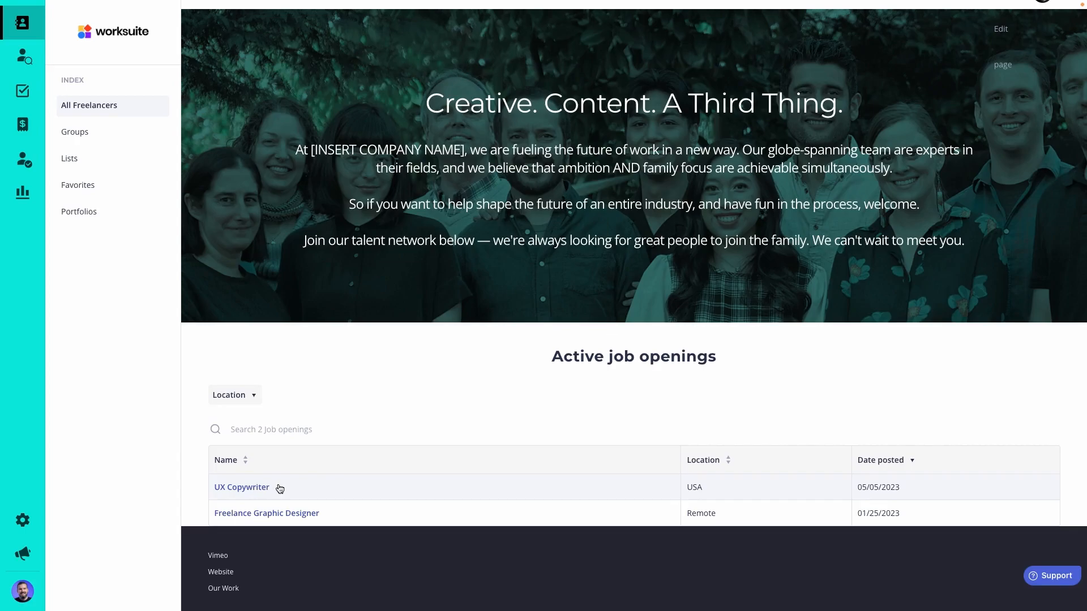
pyautogui.scroll(1, 280, 488)
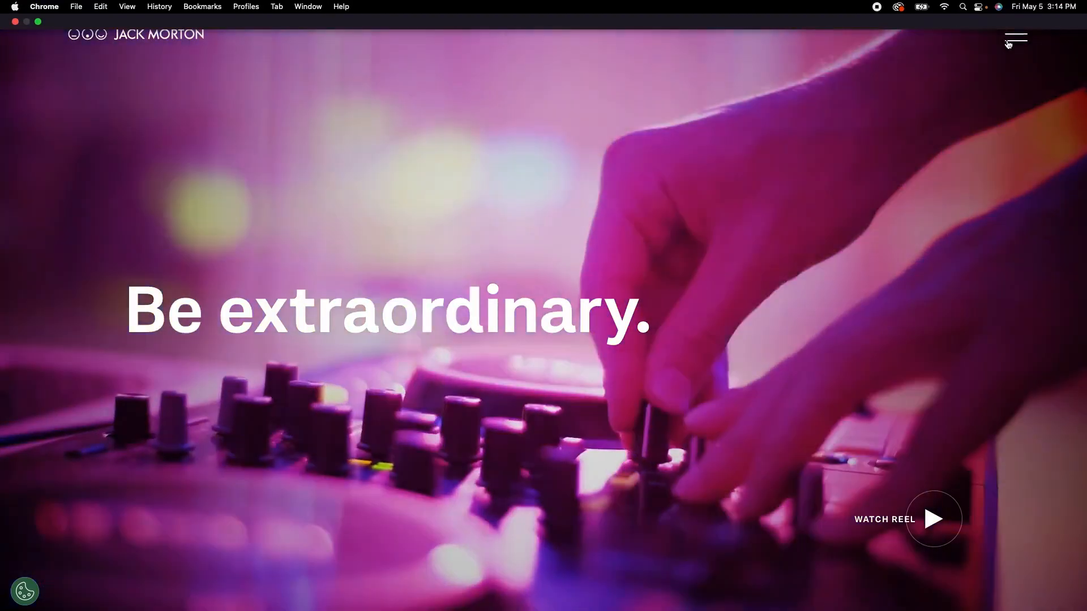
# Open the Careers page of the Jack Morton website and go to its Freelance Opportunities page.
pyautogui.click(1008, 45)
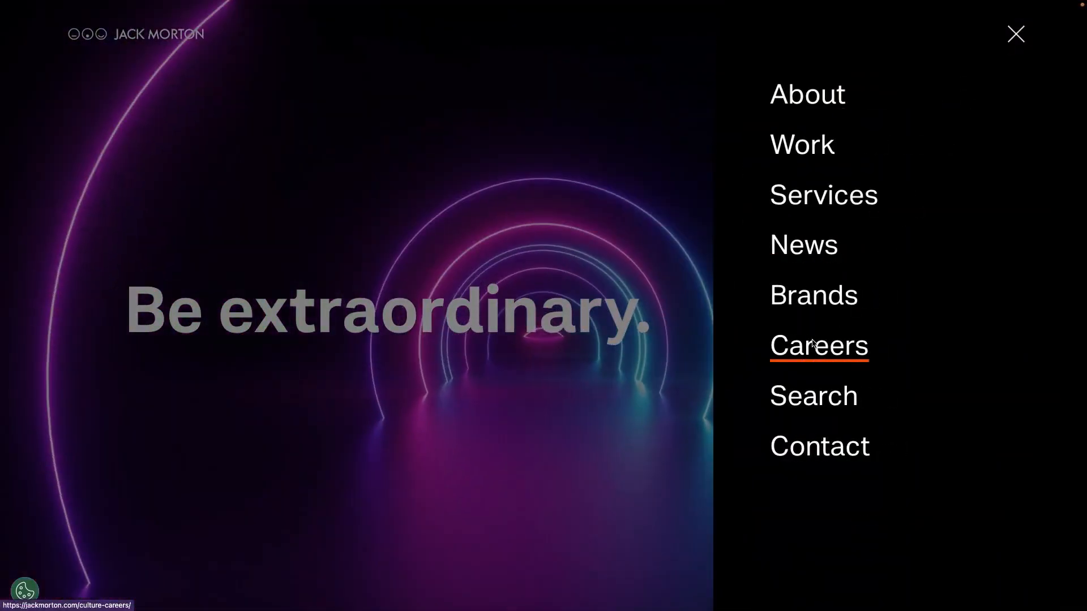
pyautogui.click(813, 344)
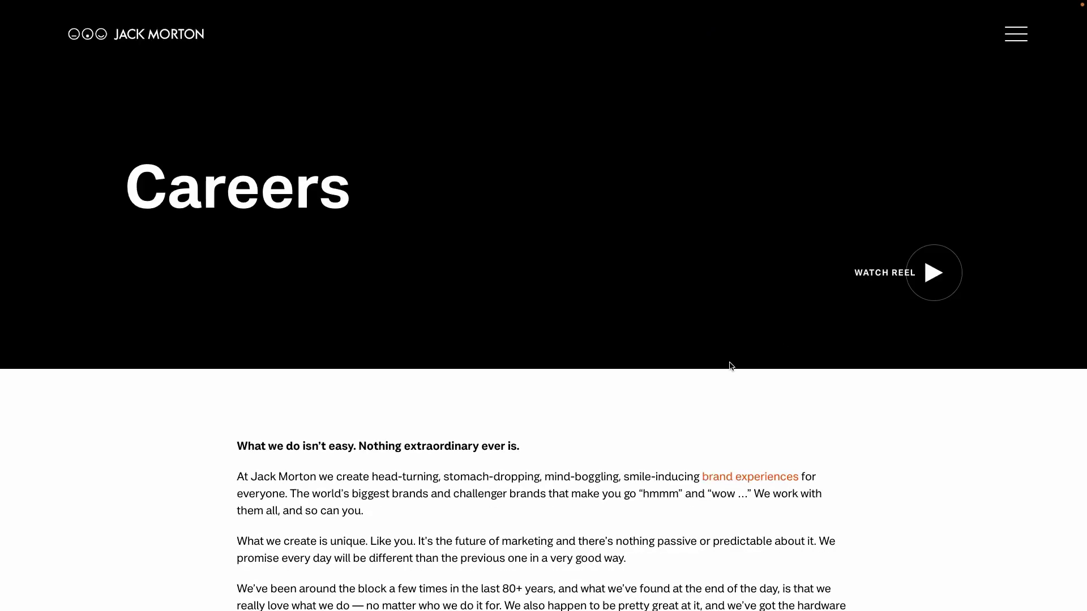
pyautogui.scroll(-4, 731, 365)
pyautogui.scroll(-10, 731, 365)
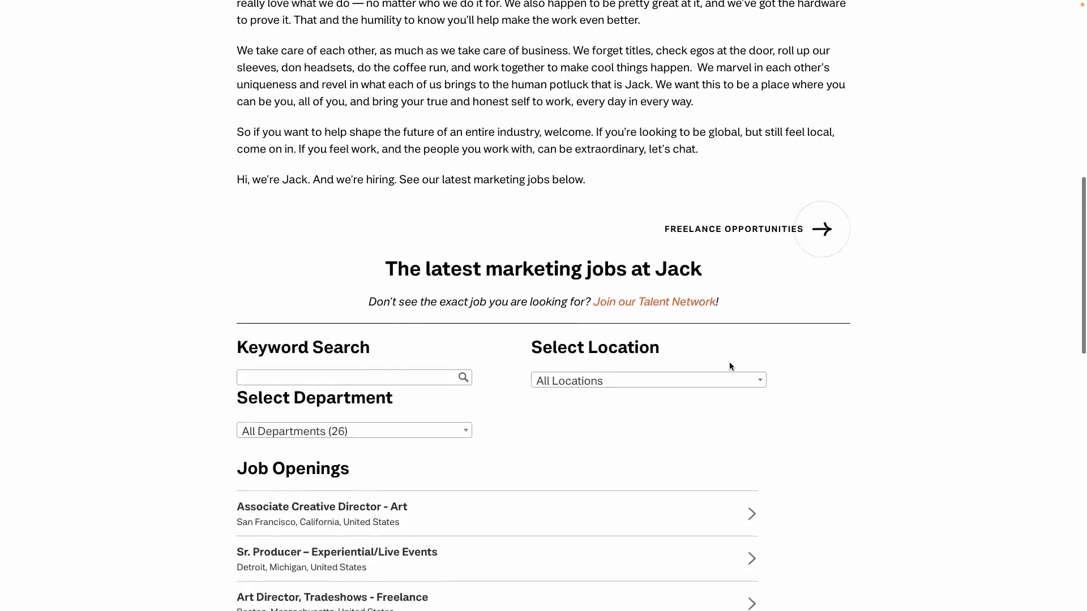
pyautogui.scroll(5, 730, 367)
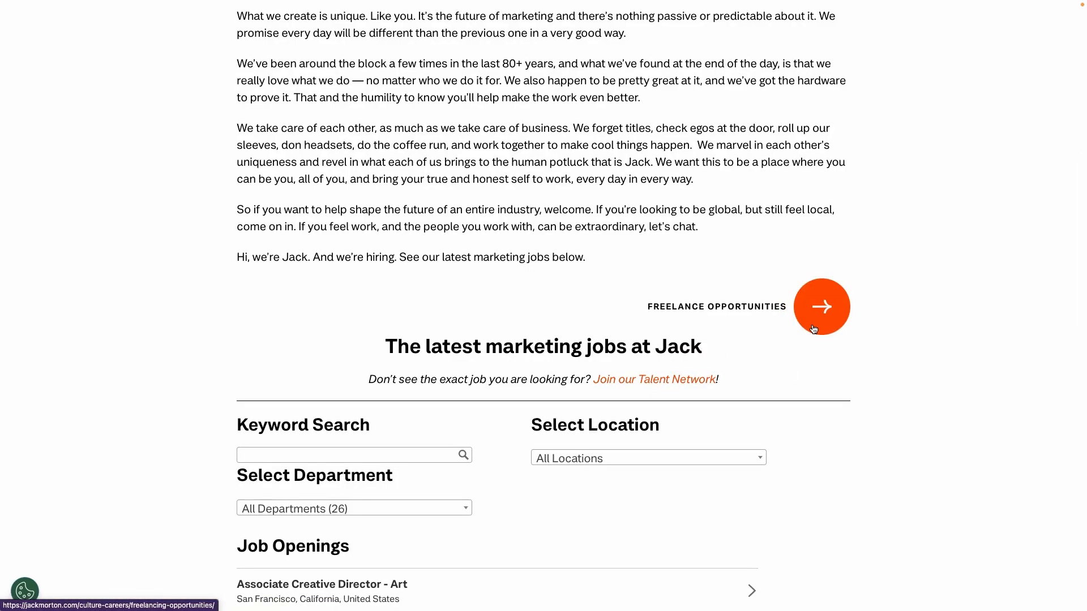
pyautogui.click(814, 329)
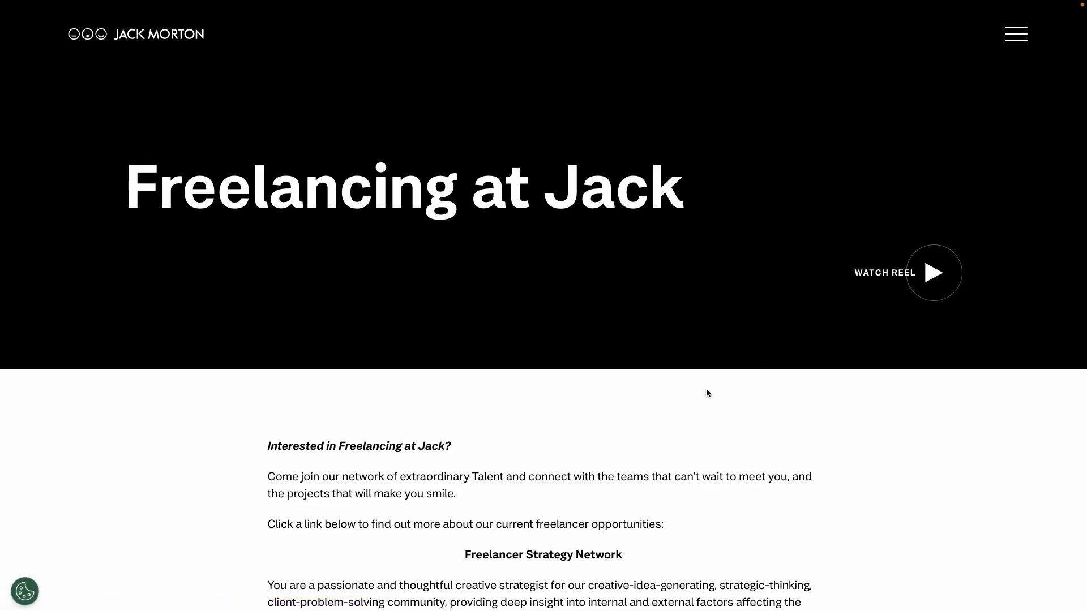
# Read through the Strategy, Production and Creative freelancer networks and open the details of the Freelancer Creative Network.
pyautogui.scroll(-6, 707, 393)
pyautogui.scroll(7, 706, 393)
pyautogui.scroll(-7, 706, 390)
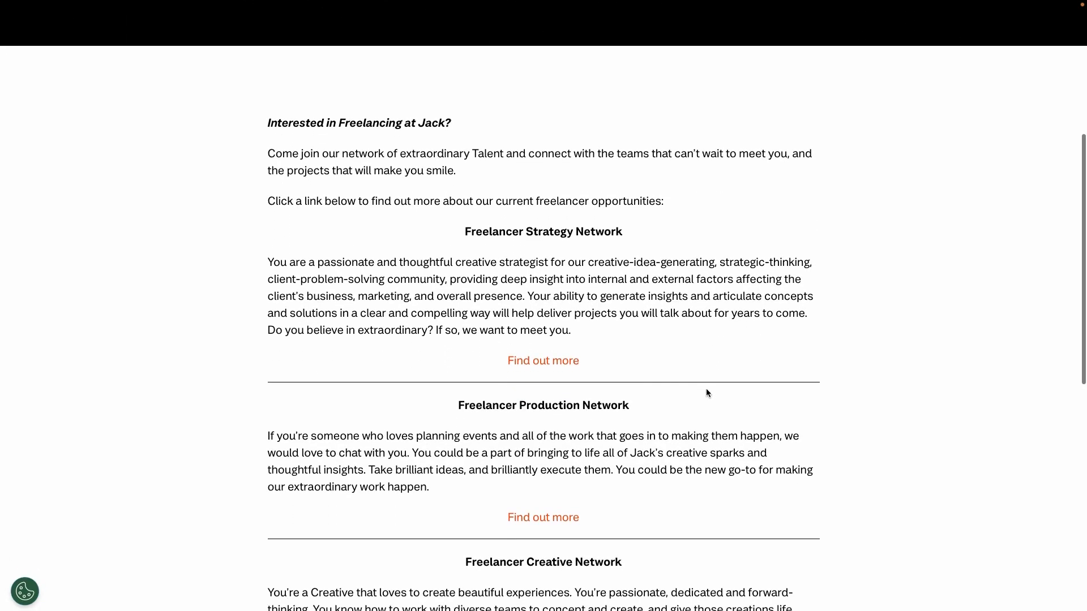
pyautogui.scroll(-2, 706, 393)
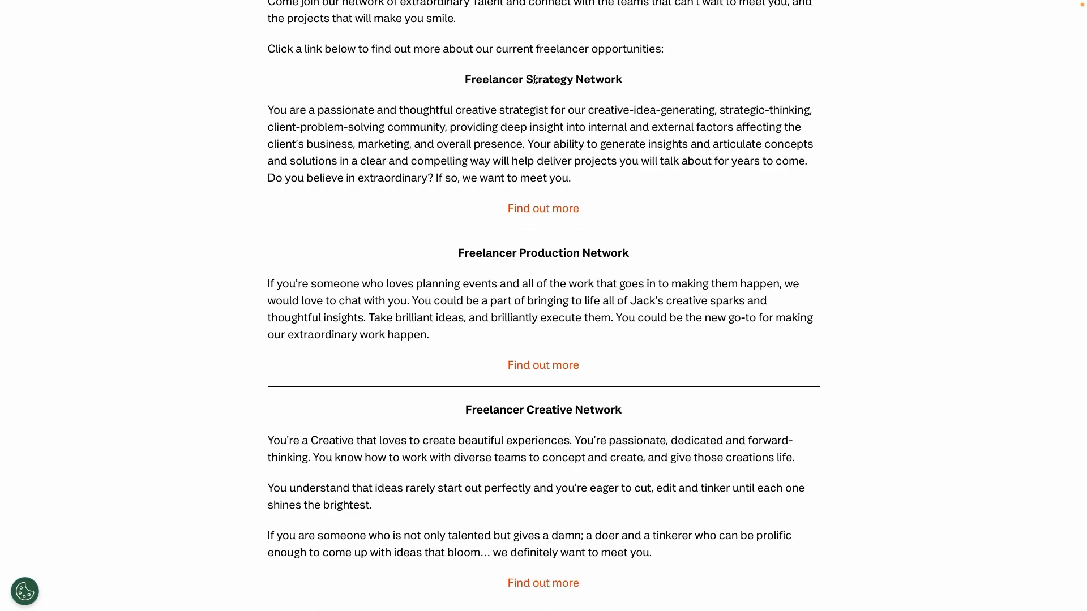
pyautogui.scroll(-1, 533, 79)
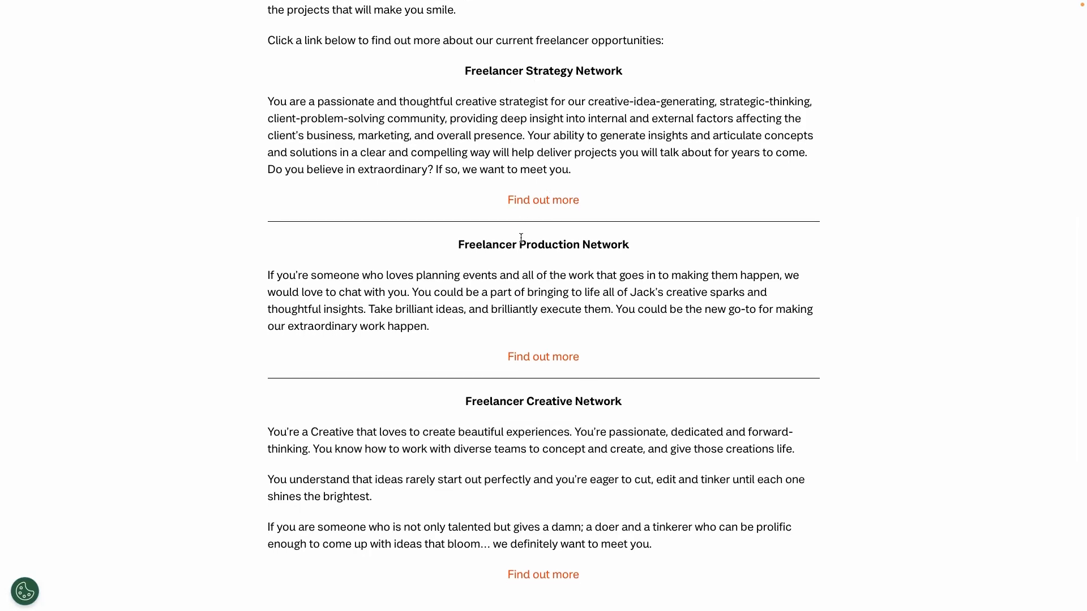
pyautogui.scroll(-1, 606, 255)
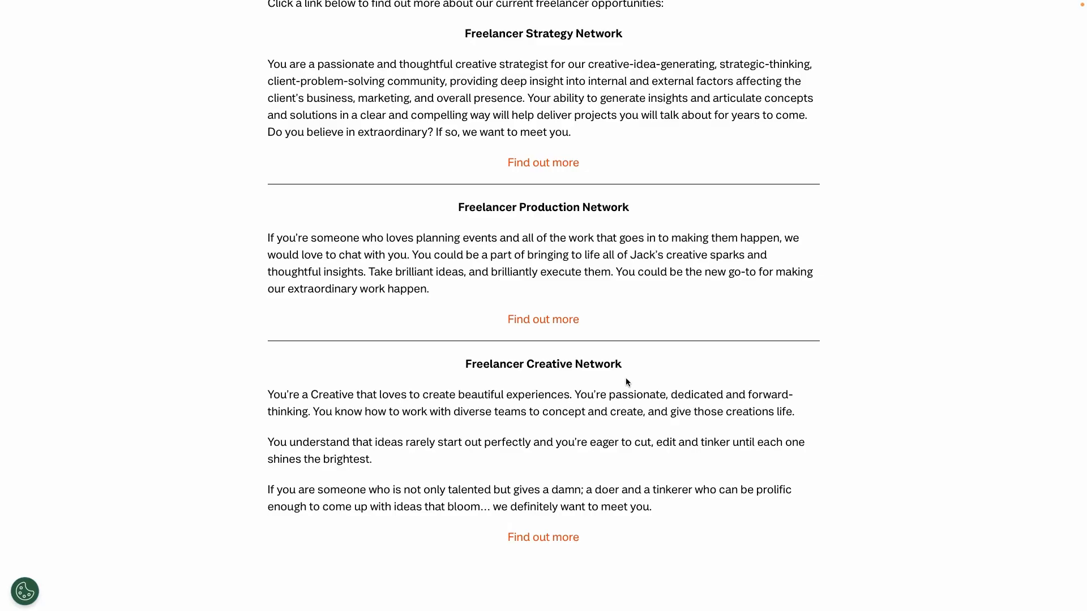
pyautogui.scroll(-1, 629, 383)
pyautogui.click(534, 520)
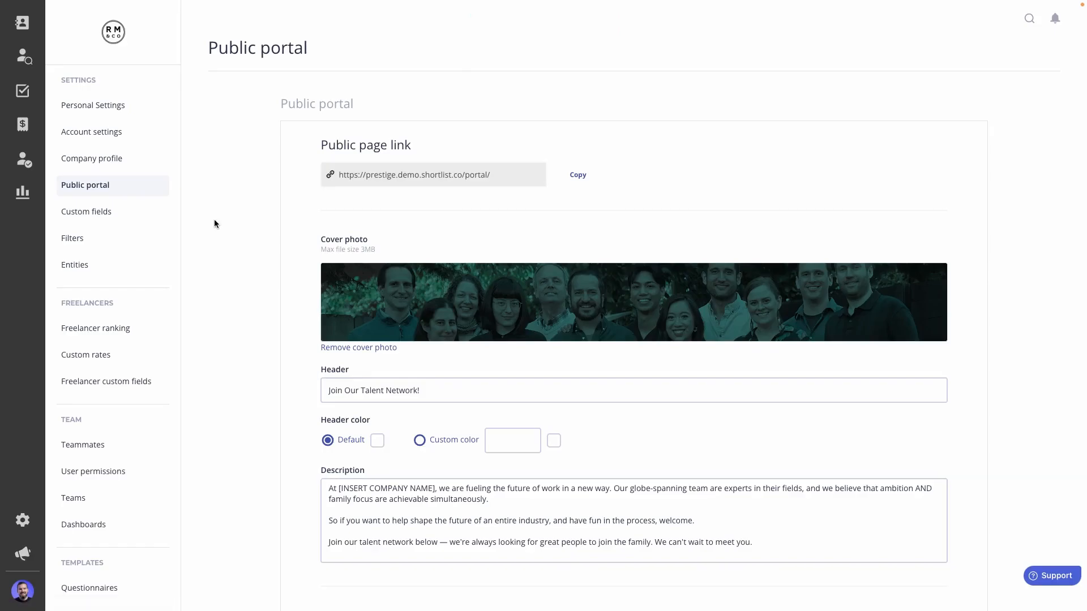
# Save the Worksuite public portal settings with the new cover photo and header.
pyautogui.scroll(-15, 214, 224)
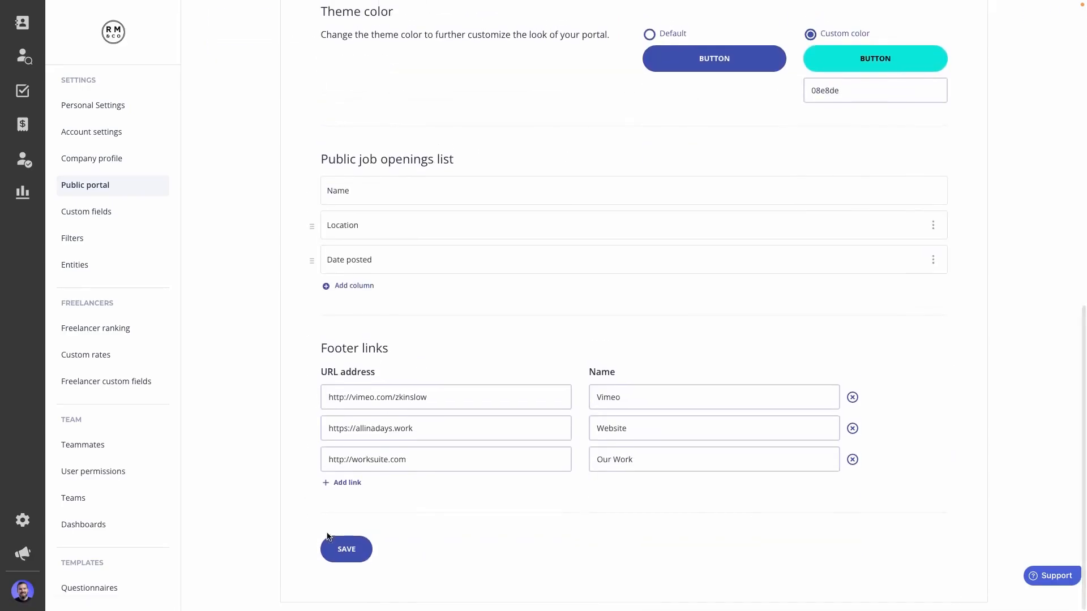
pyautogui.click(341, 551)
pyautogui.scroll(15, 260, 354)
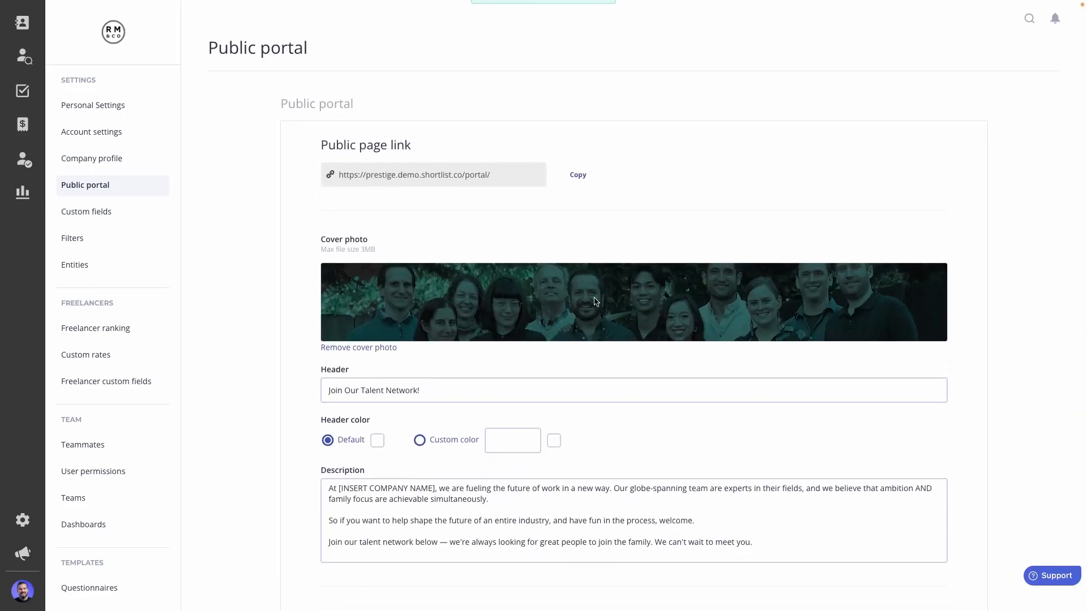
# Review the public portal's cover photo, header, description and theme color settings.
pyautogui.scroll(-1, 585, 514)
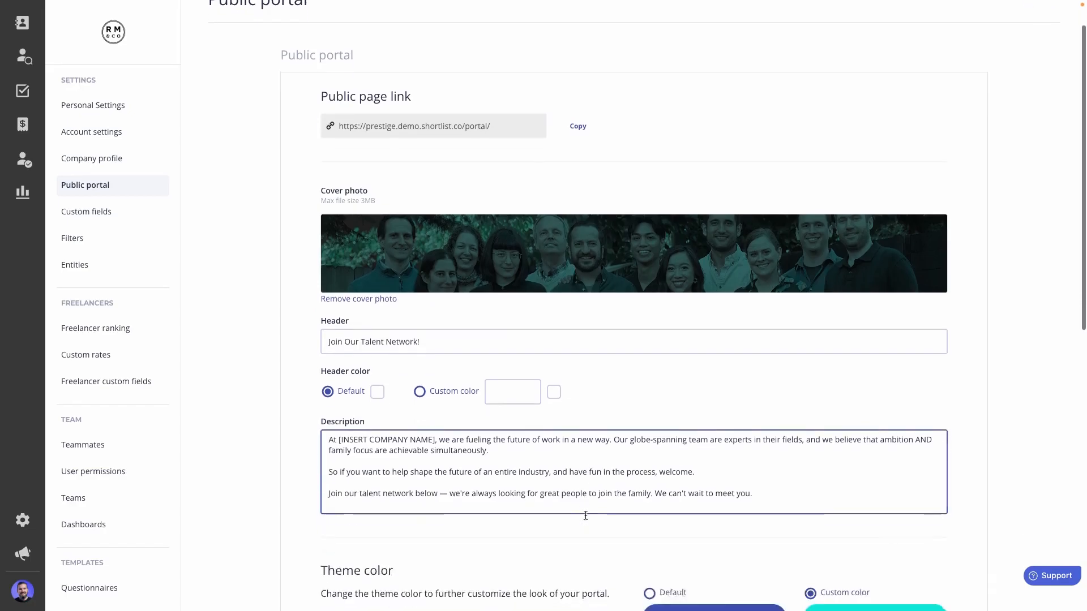
pyautogui.click(775, 493)
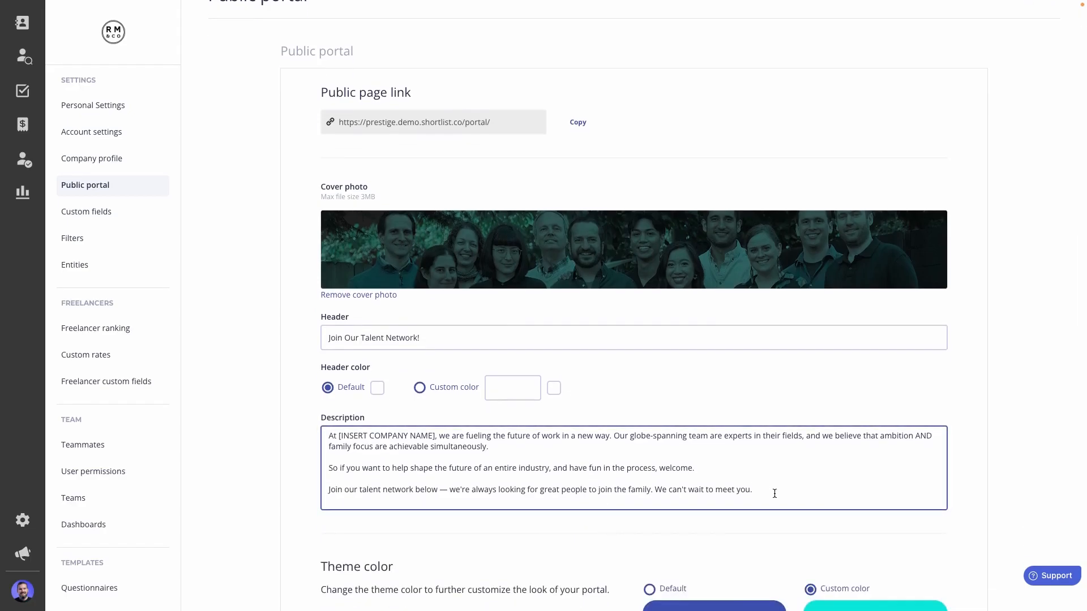
pyautogui.scroll(-6, 775, 493)
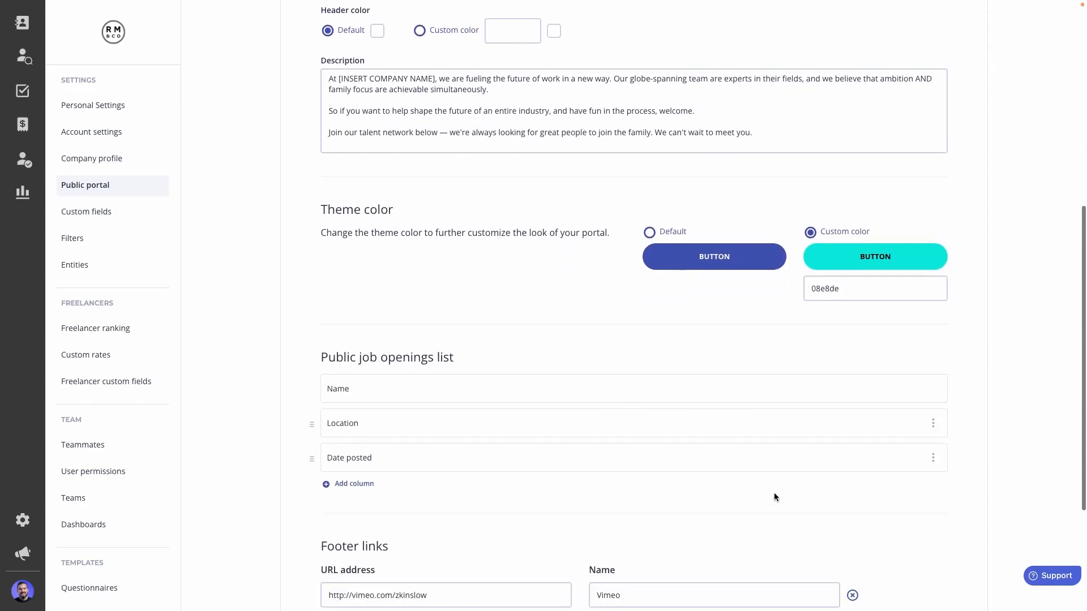
pyautogui.scroll(8, 775, 493)
pyautogui.scroll(-1, 704, 480)
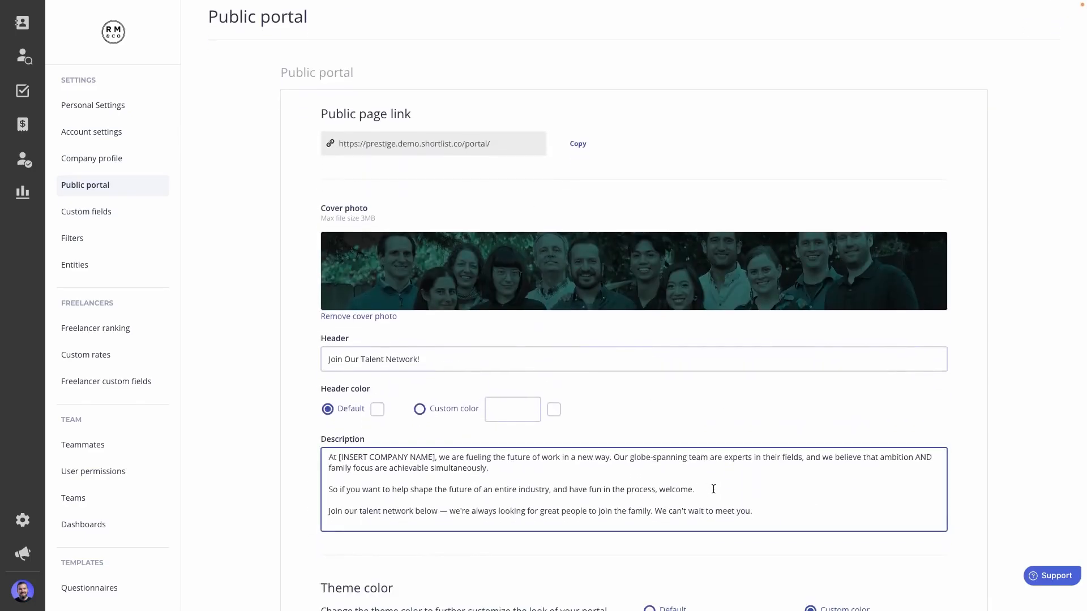
pyautogui.click(232, 351)
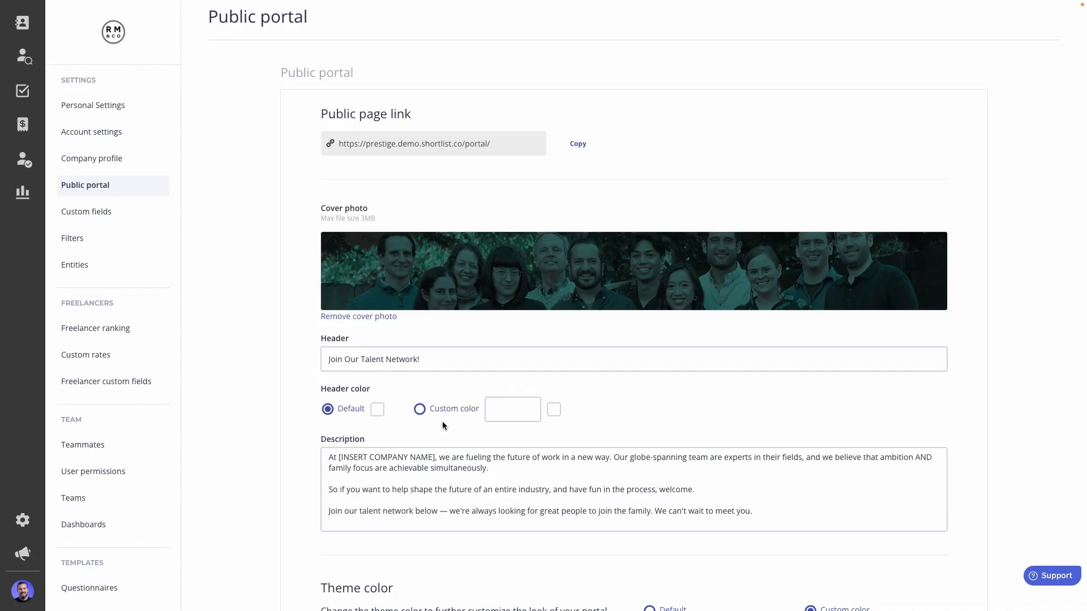
pyautogui.scroll(1, 307, 378)
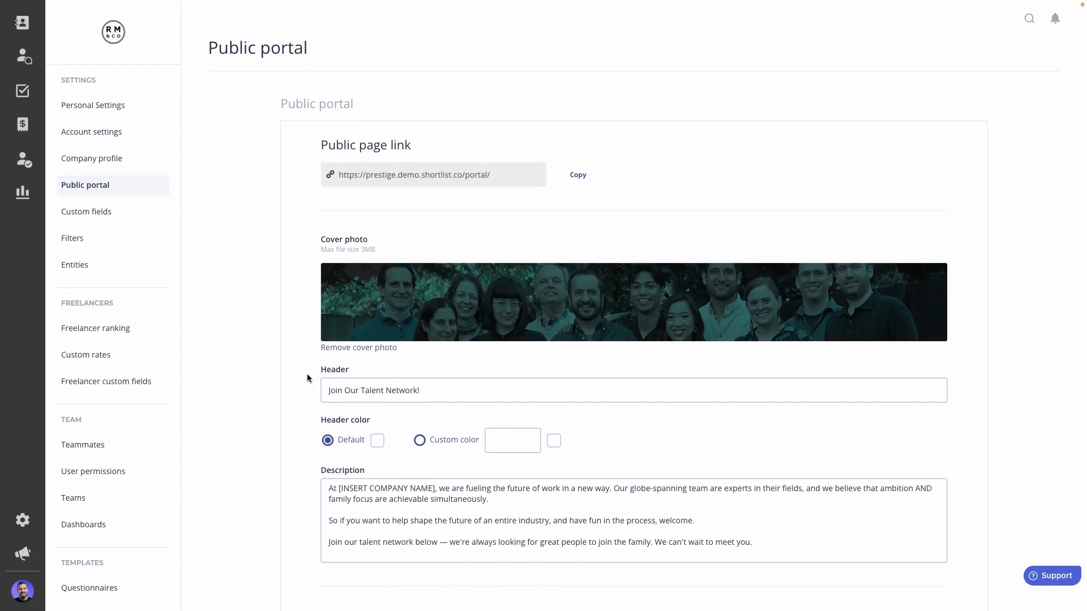
# Go to the All Freelancers list, and open the Company profile settings to check the color theme and logo.
pyautogui.click(21, 27)
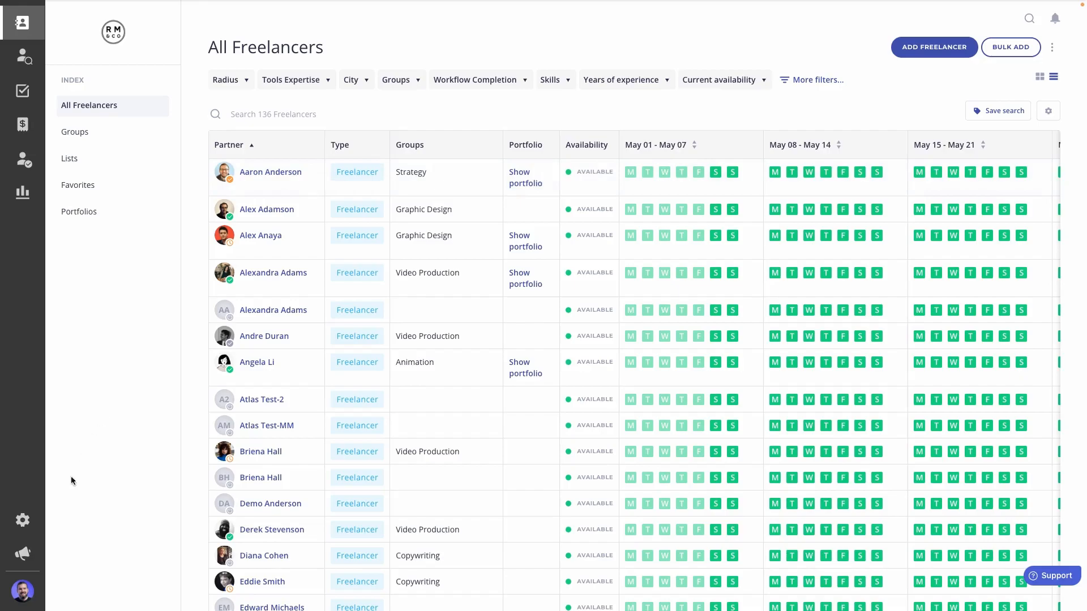
pyautogui.click(22, 591)
pyautogui.click(56, 560)
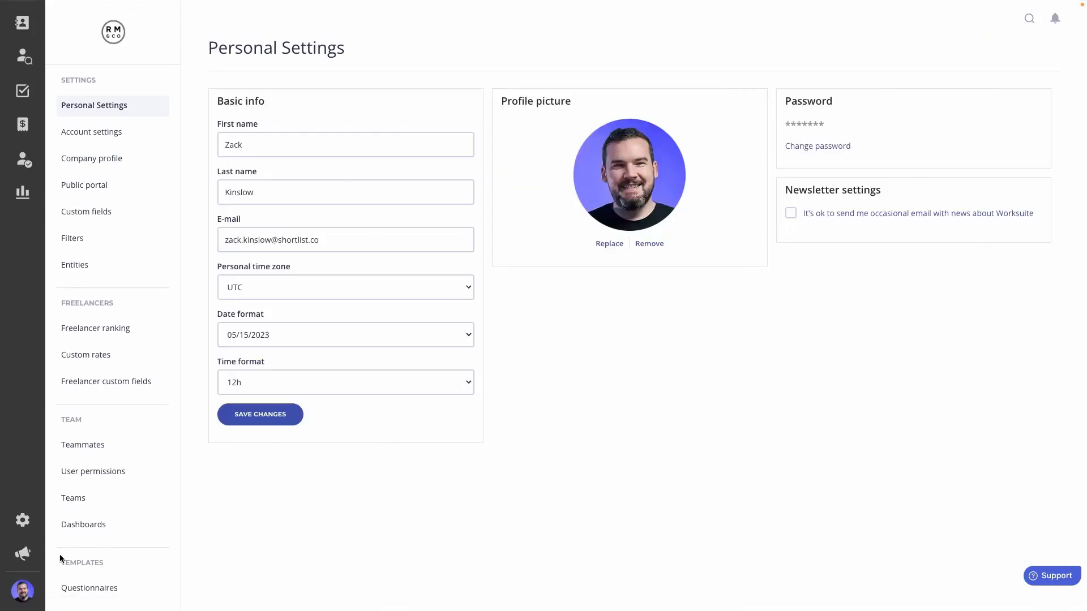
pyautogui.click(104, 165)
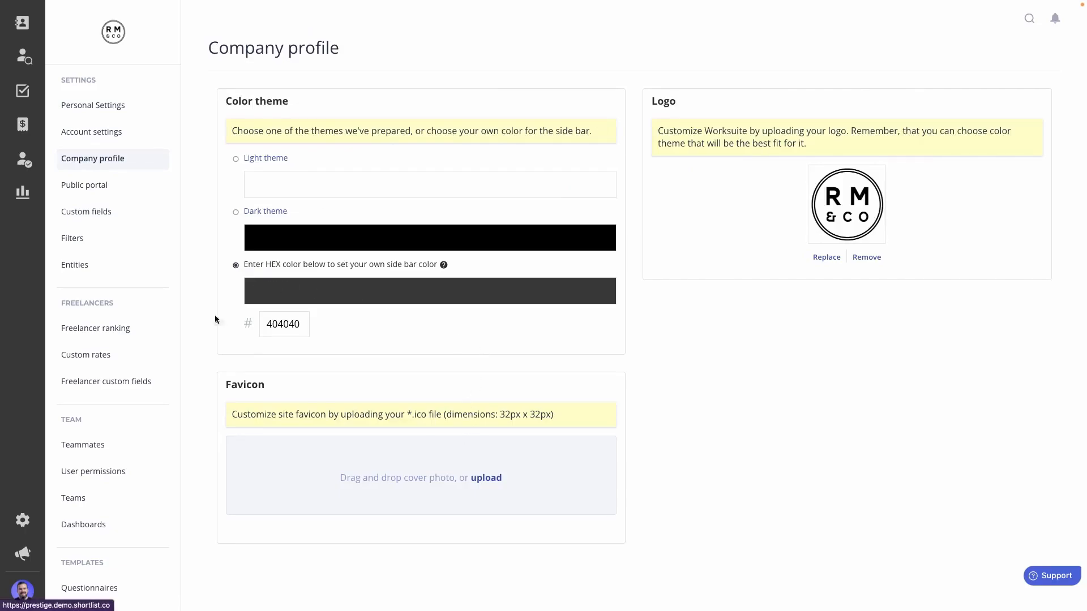
# Open the public portal settings and look over the whole page from the public page link down.
pyautogui.click(98, 187)
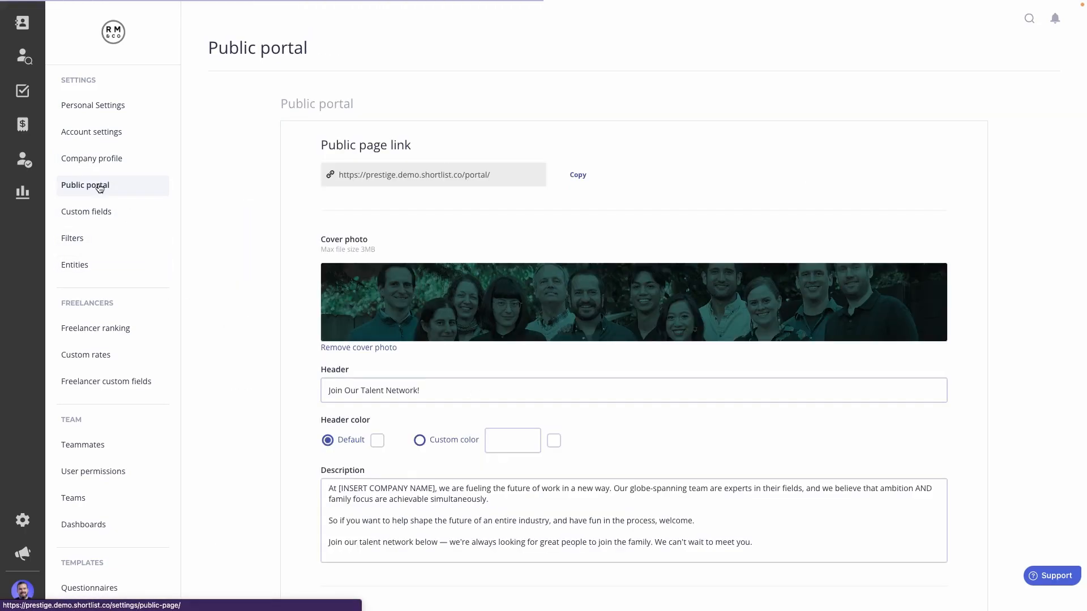
pyautogui.scroll(-5, 460, 274)
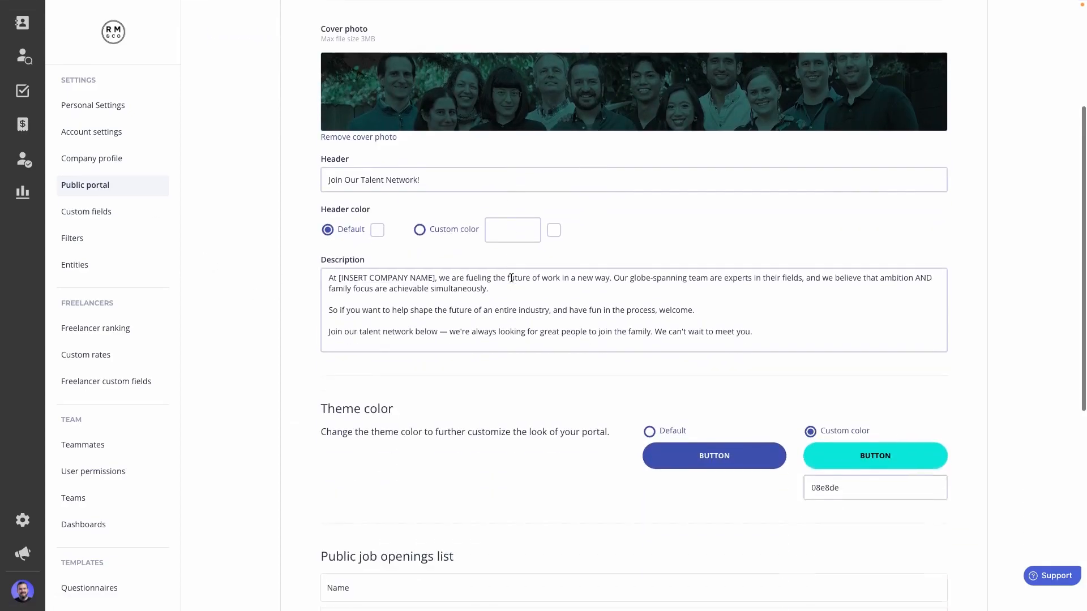
pyautogui.scroll(-5, 511, 278)
pyautogui.scroll(10, 511, 276)
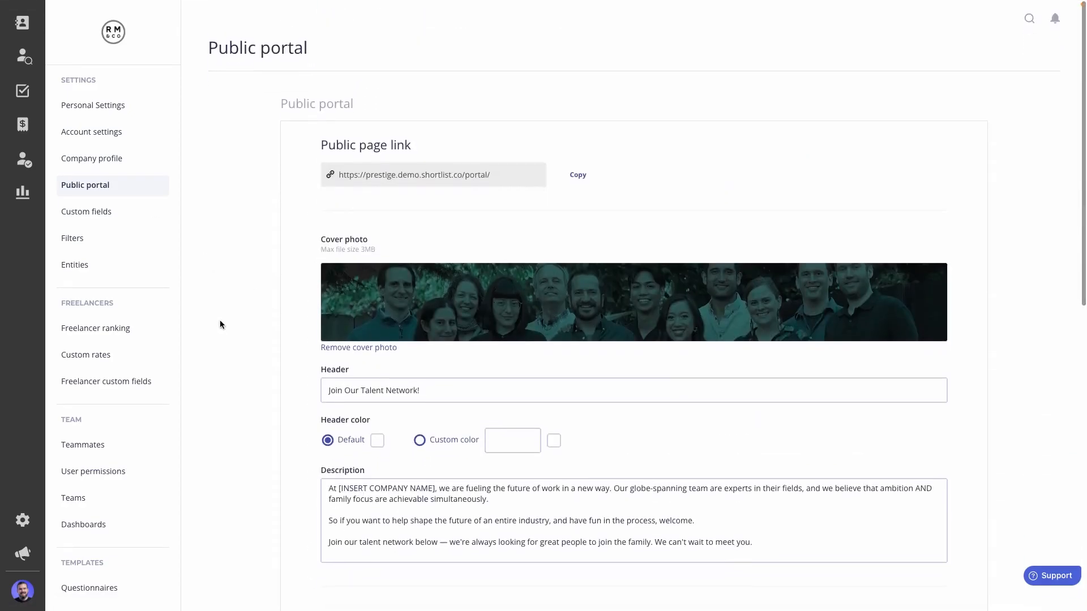